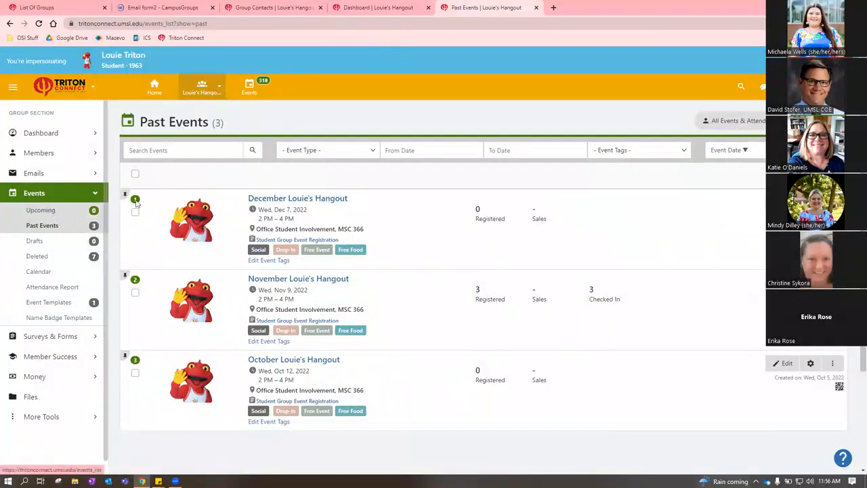
Show the group's upcoming events and start a new event from the Blank Event Template
left_click(41, 211)
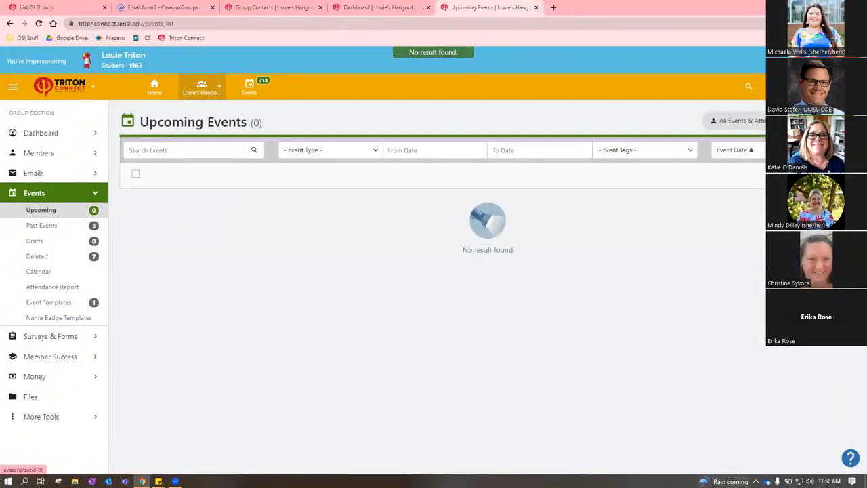
left_click(830, 120)
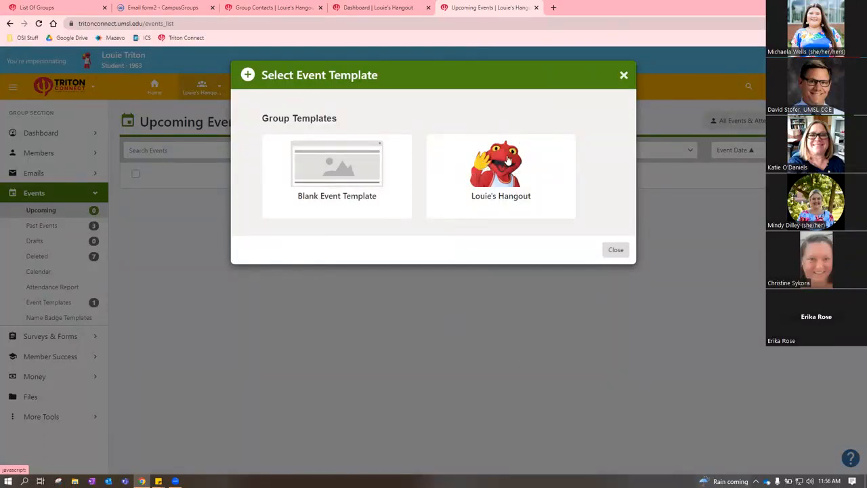
left_click(374, 186)
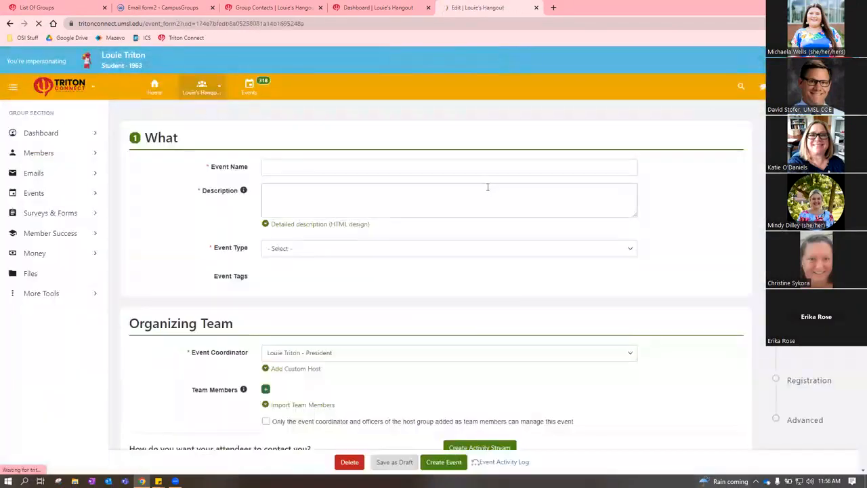
Enter "test" as both the event name and the description
left_click(328, 155)
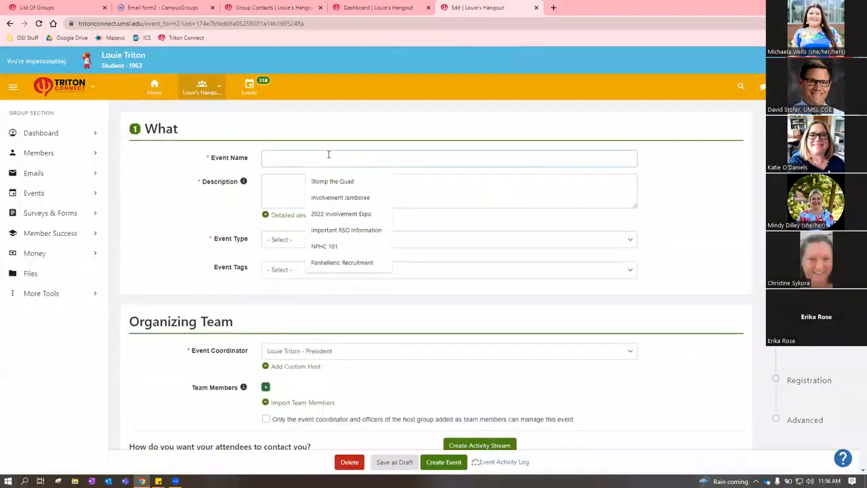
type("tes")
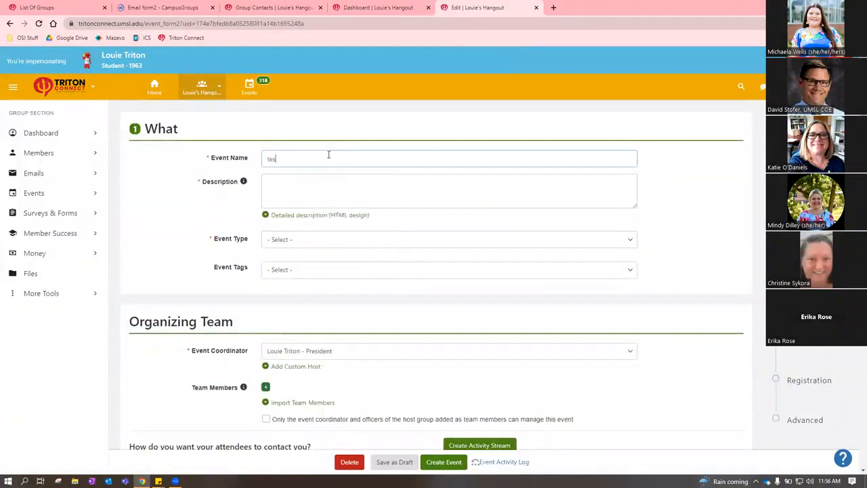
key("Tab")
key("Tab")
type("test")
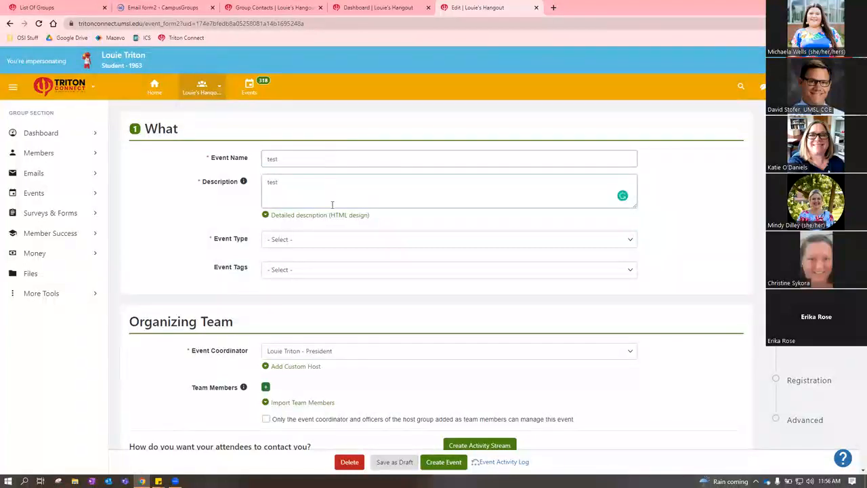
Set the event type to Training
left_click(331, 239)
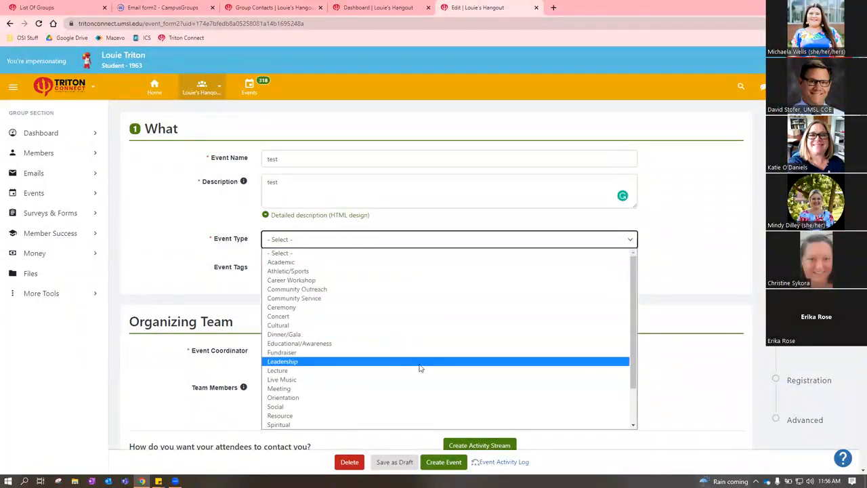
scroll(398, 353, "down", 2)
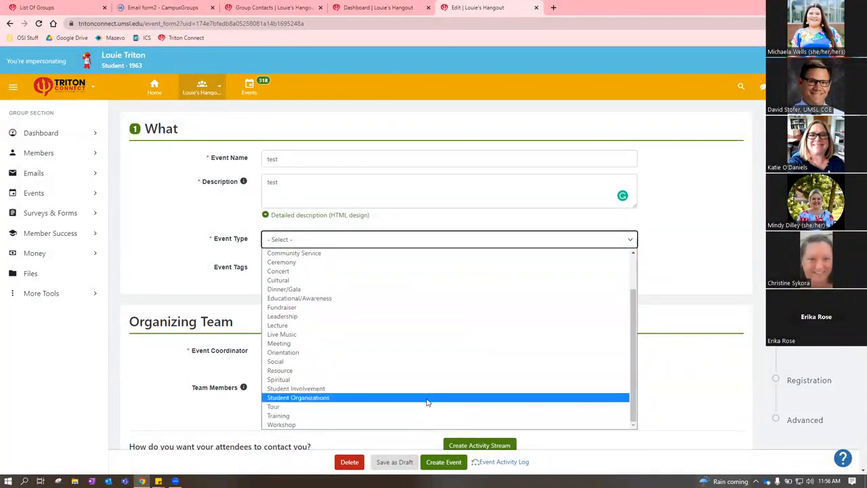
left_click(403, 416)
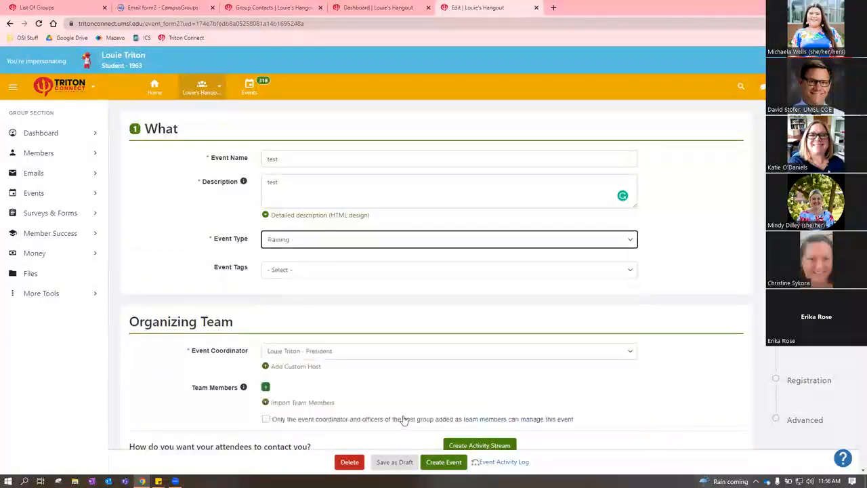
left_click(222, 259)
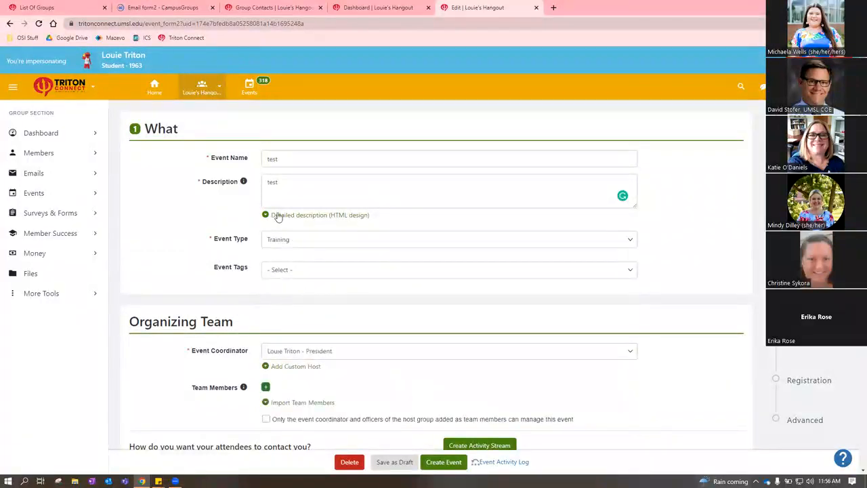
Add the event tags Career Development and Community Engagement, and look through the remaining tag choices
left_click(306, 270)
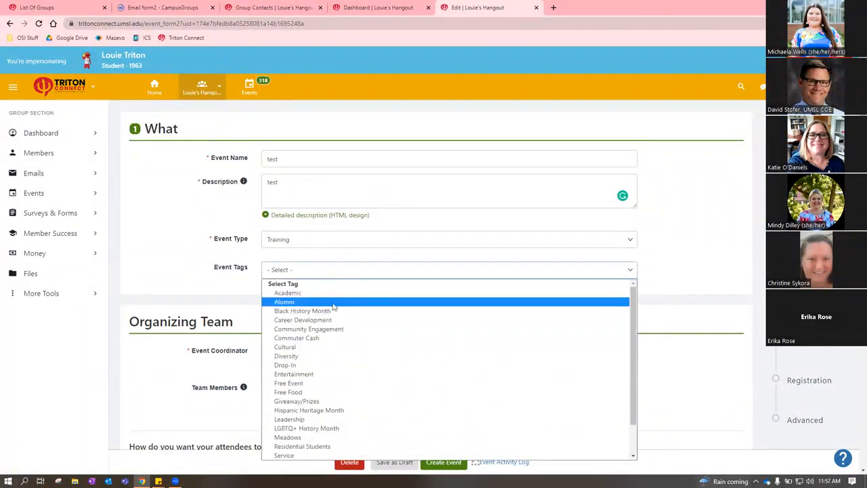
left_click(384, 321)
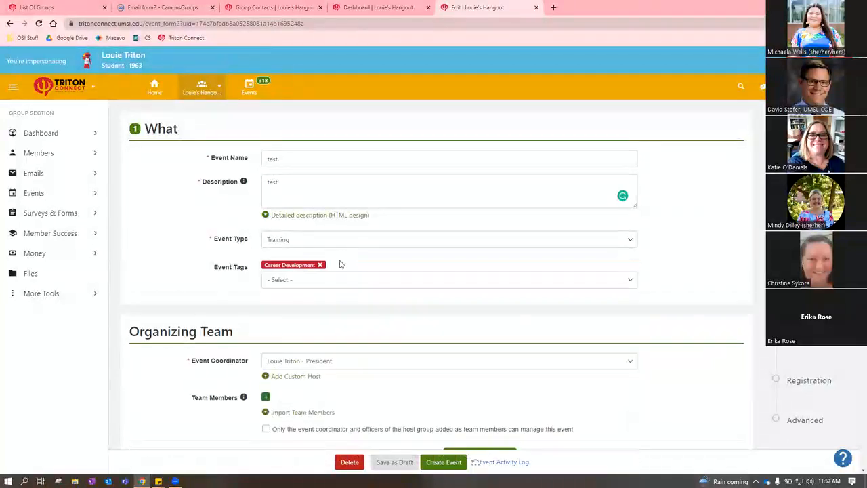
left_click(326, 285)
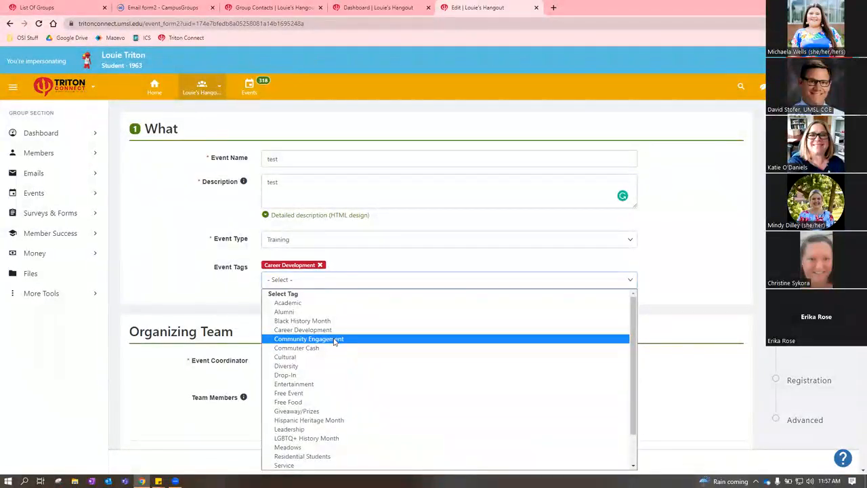
left_click(334, 340)
left_click(311, 284)
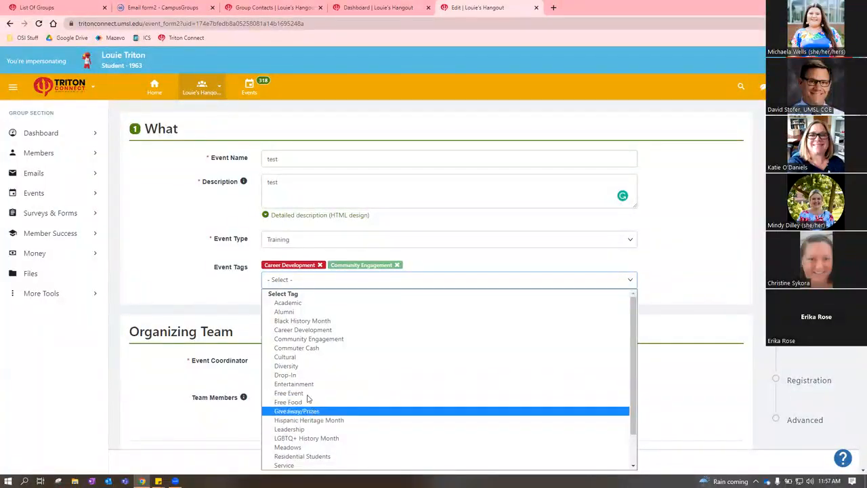
scroll(352, 406, "down", 1)
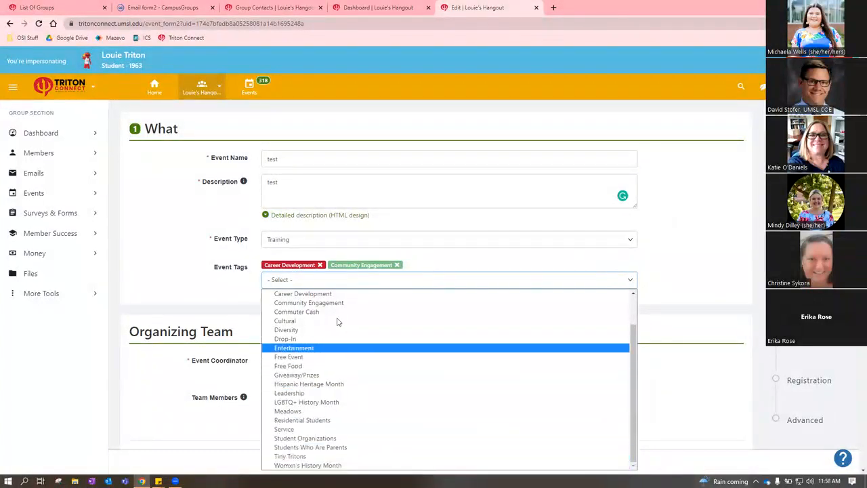
left_click(168, 274)
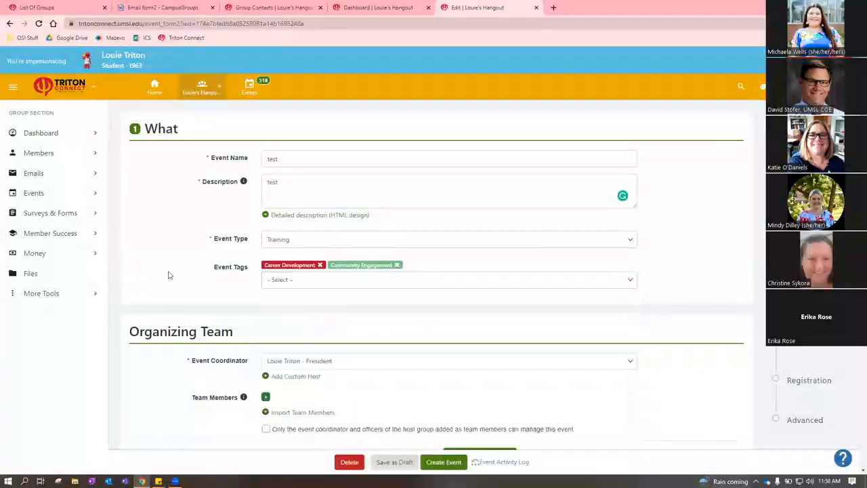
Examine the event coordinator choices and the team member search in the Organizing Team section without adding anyone
scroll(562, 296, "down", 2)
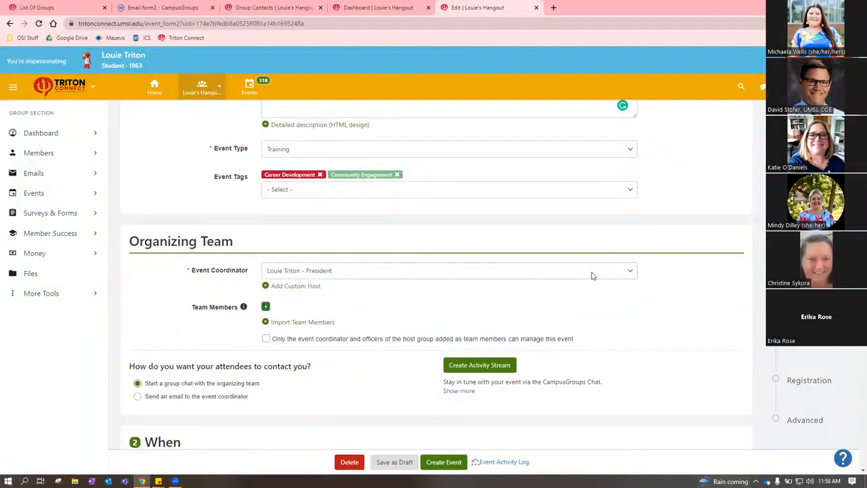
left_click(592, 271)
left_click(650, 262)
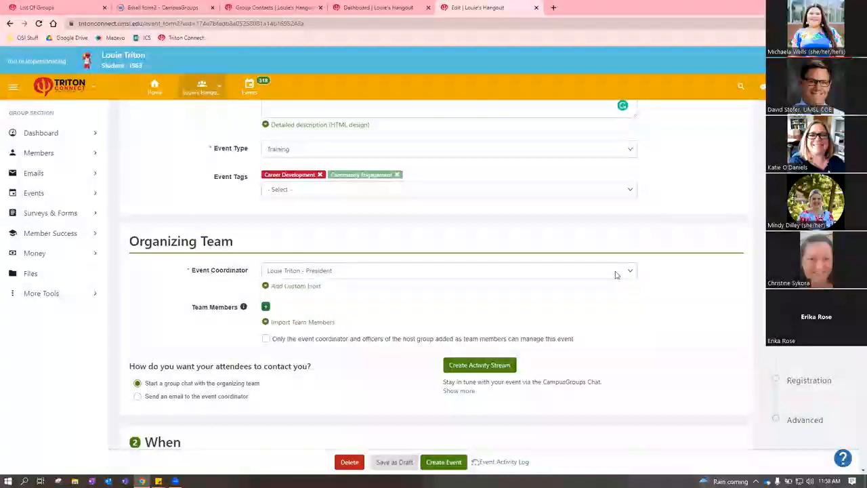
left_click(596, 272)
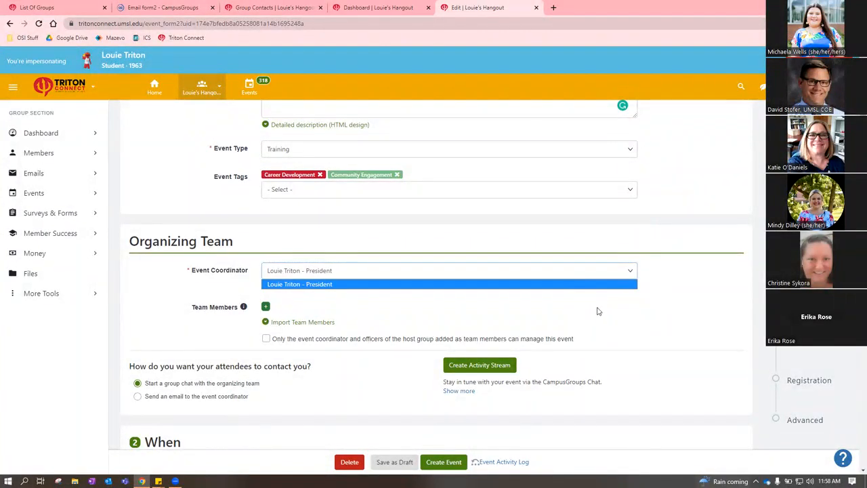
left_click(597, 311)
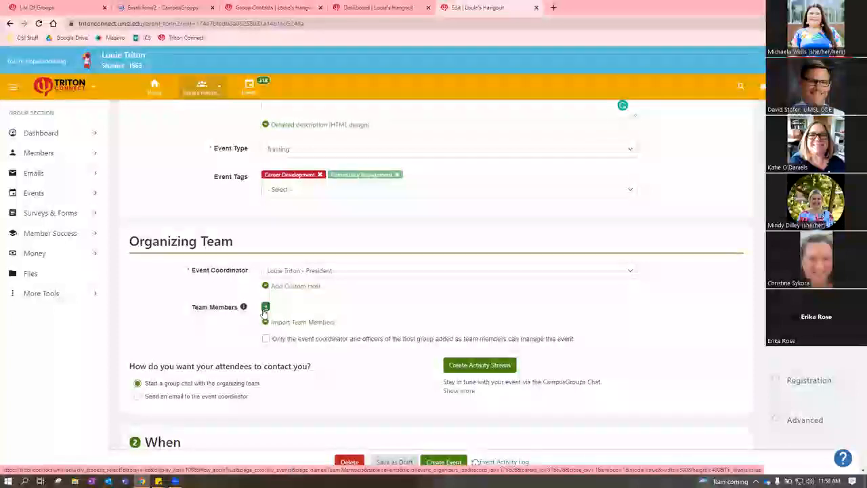
left_click(265, 308)
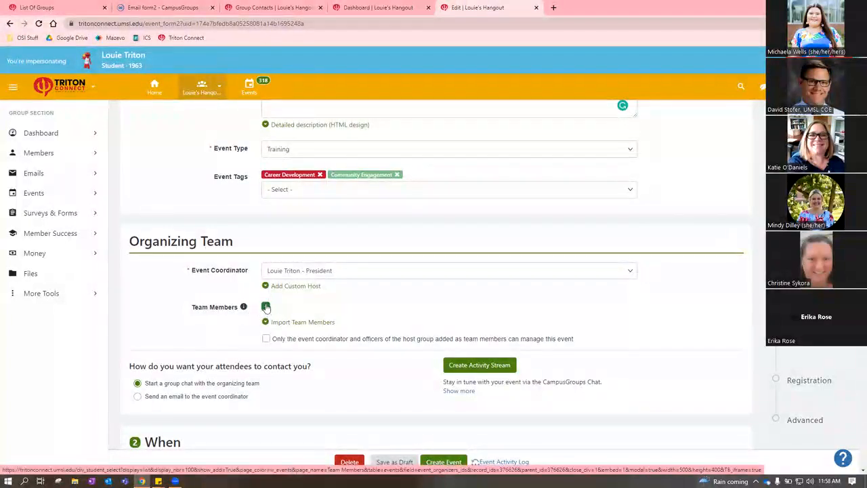
left_click(340, 246)
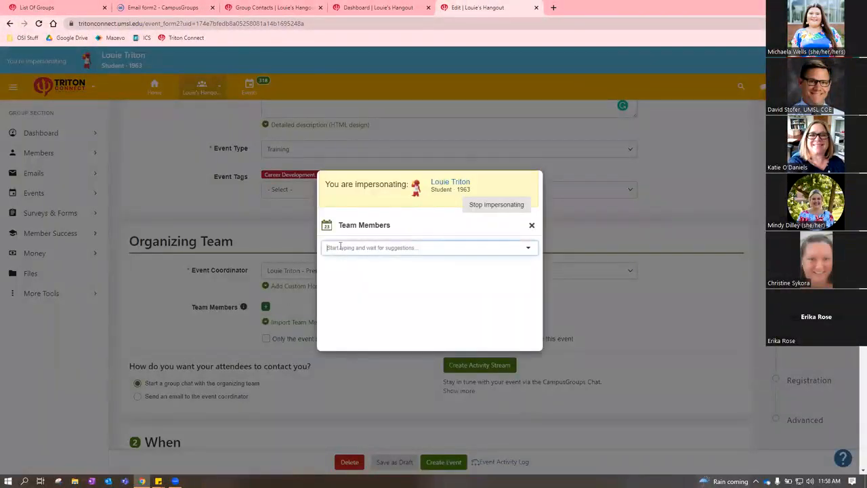
left_click(532, 225)
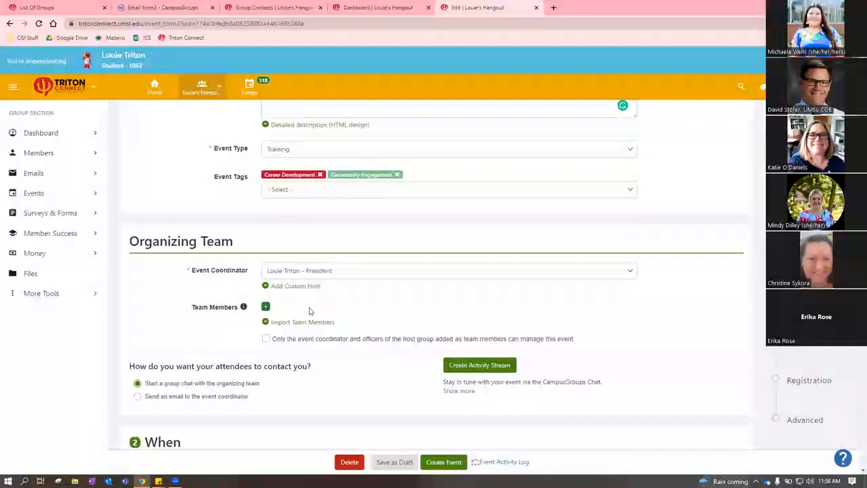
Schedule the event for 23 Feb 23 with a start time of 08:00 PM
scroll(376, 372, "down", 1)
scroll(389, 371, "down", 2)
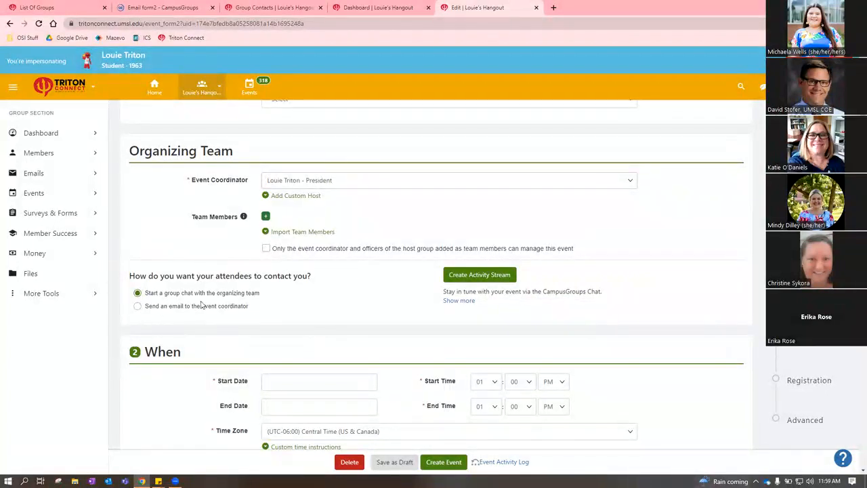
scroll(122, 260, "down", 1)
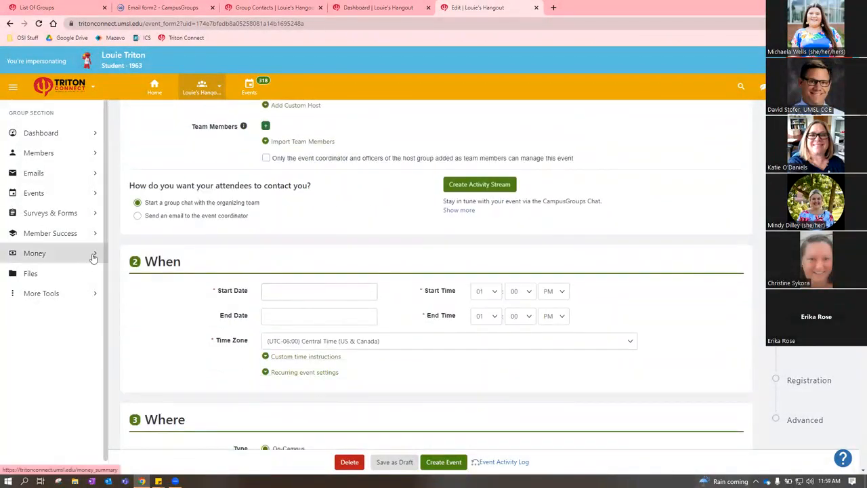
left_click(296, 291)
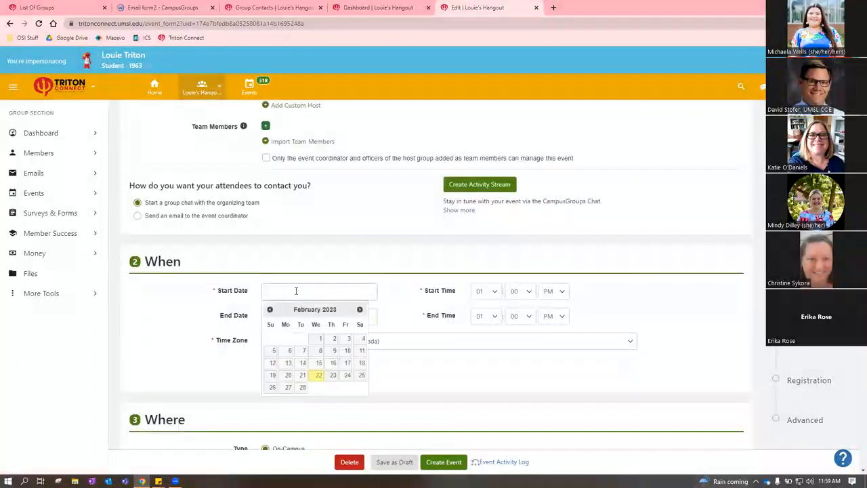
left_click(332, 376)
left_click(480, 291)
left_click(486, 366)
left_click(344, 317)
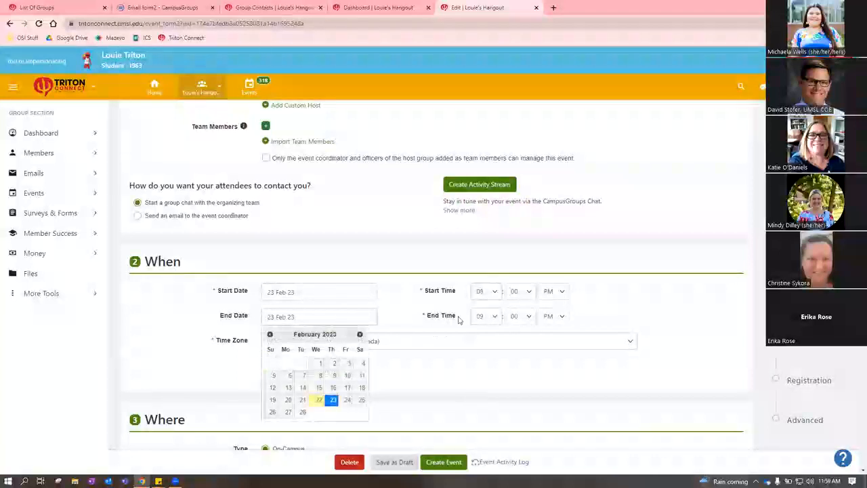
left_click(421, 311)
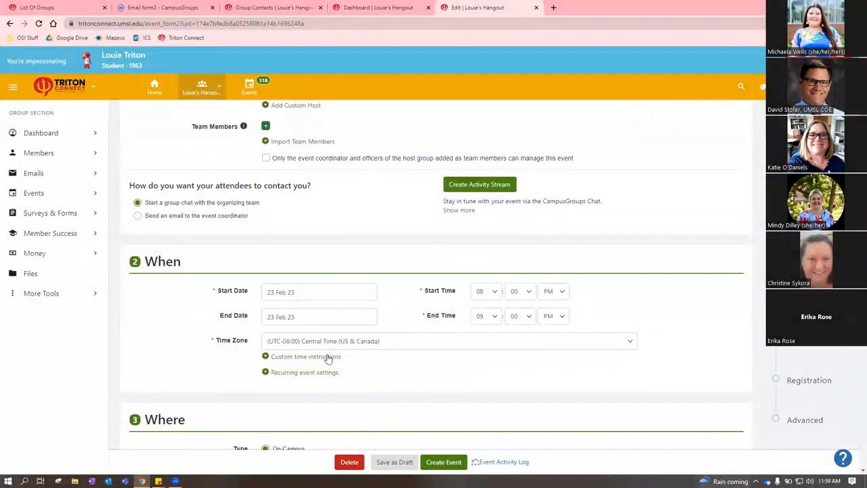
Look at the custom time instructions field, close it, and open the recurring event settings
left_click(328, 357)
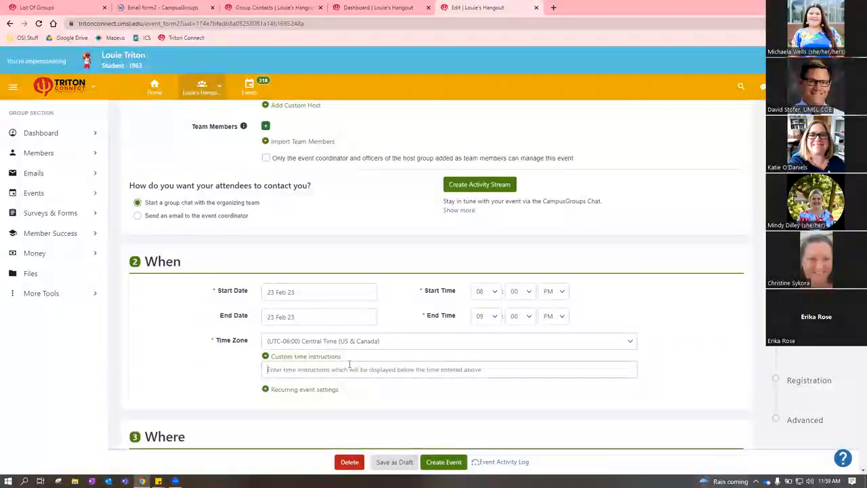
left_click(303, 357)
scroll(216, 373, "down", 2)
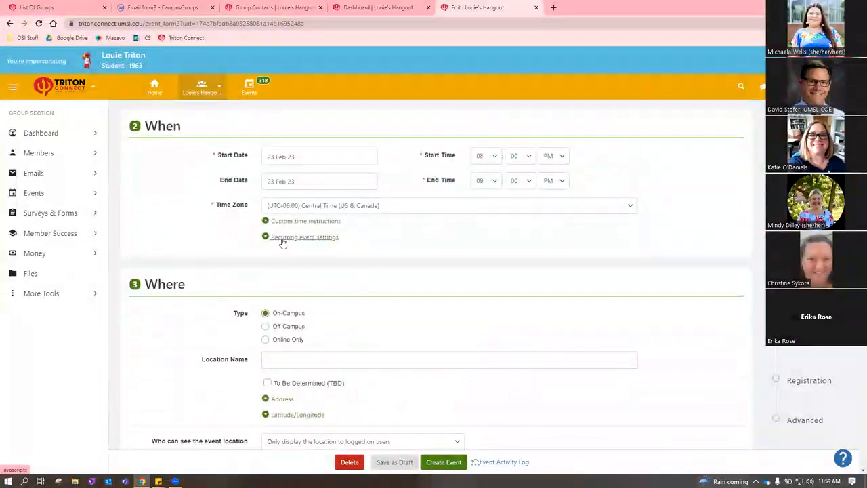
left_click(283, 238)
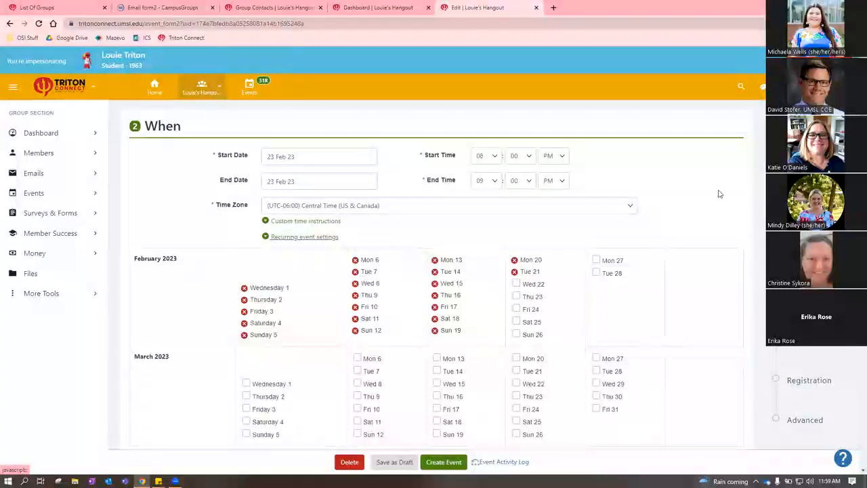
scroll(692, 238, "down", 1)
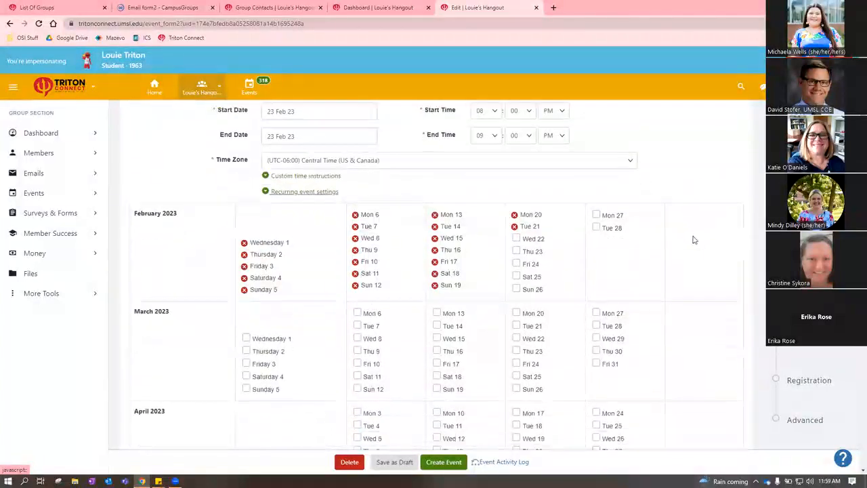
Select 26 February and 1, 4, 12, 16 and 30 March 2023 as recurring dates for the event
left_click(516, 289)
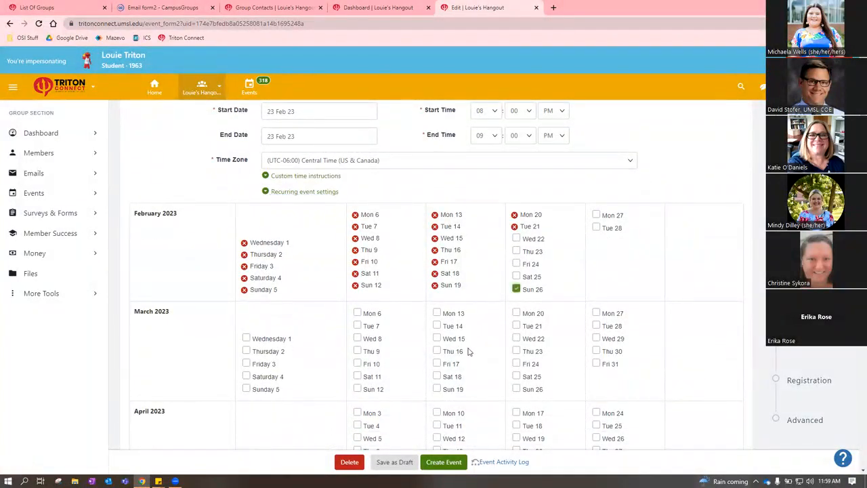
left_click(437, 351)
left_click(357, 388)
left_click(246, 376)
left_click(246, 338)
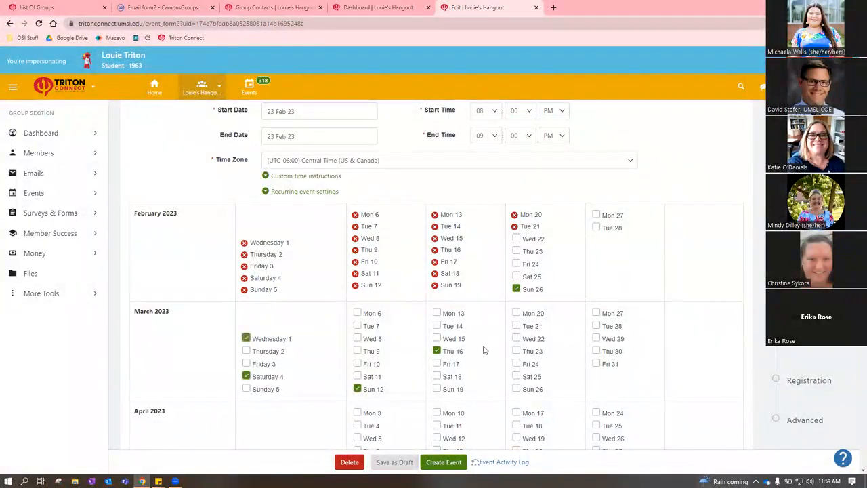
scroll(622, 317, "down", 1)
left_click(596, 306)
Look through the recurring date calendar and deselect every date chosen in February and March 2023
scroll(667, 319, "down", 2)
scroll(648, 322, "down", 1)
scroll(647, 320, "up", 2)
scroll(647, 320, "down", 3)
scroll(643, 318, "up", 1)
scroll(584, 276, "up", 3)
left_click(596, 305)
left_click(516, 243)
left_click(437, 306)
left_click(357, 344)
left_click(246, 332)
left_click(247, 293)
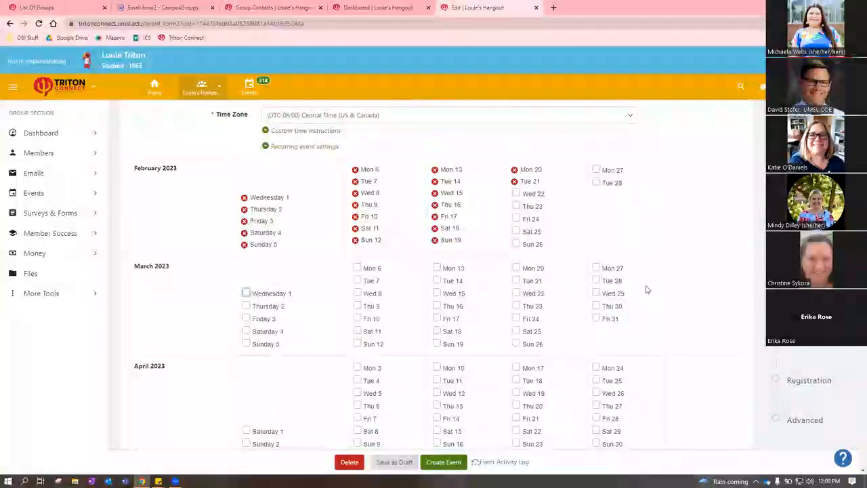
Look over the recurring date calendar from February to July 2023 and close the recurring event settings
scroll(725, 296, "down", 1)
scroll(715, 284, "up", 2)
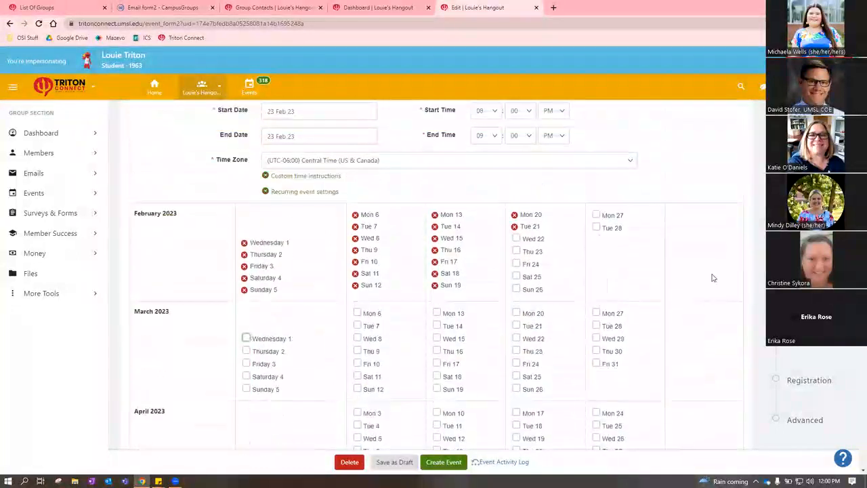
scroll(716, 278, "up", 1)
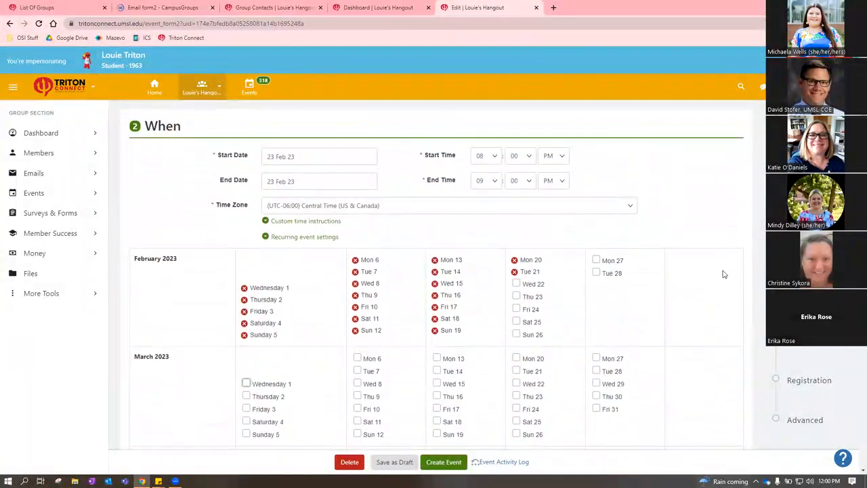
scroll(723, 273, "down", 1)
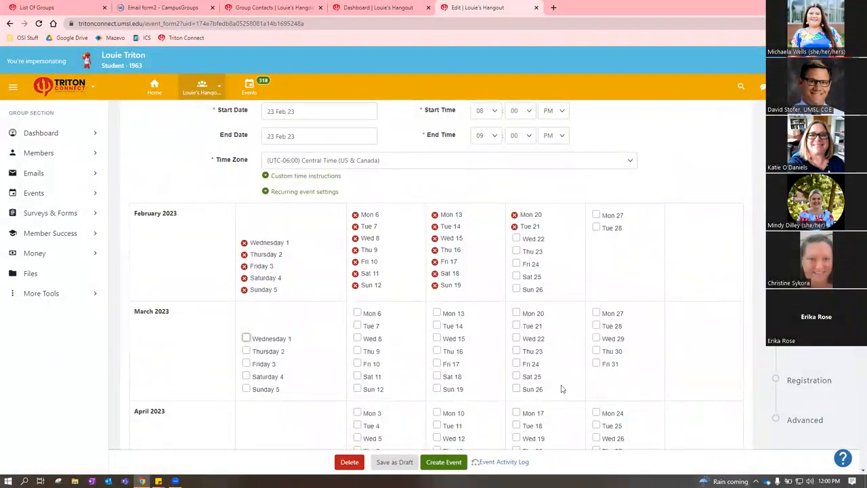
scroll(691, 310, "down", 4)
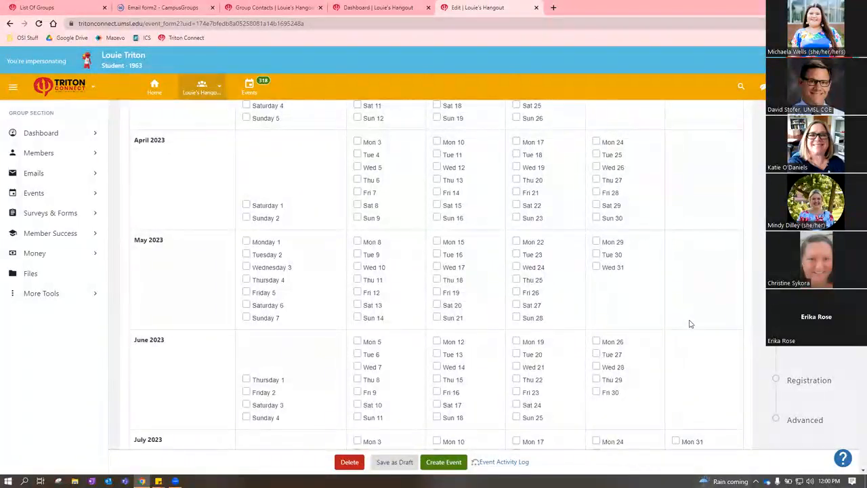
scroll(698, 308, "up", 6)
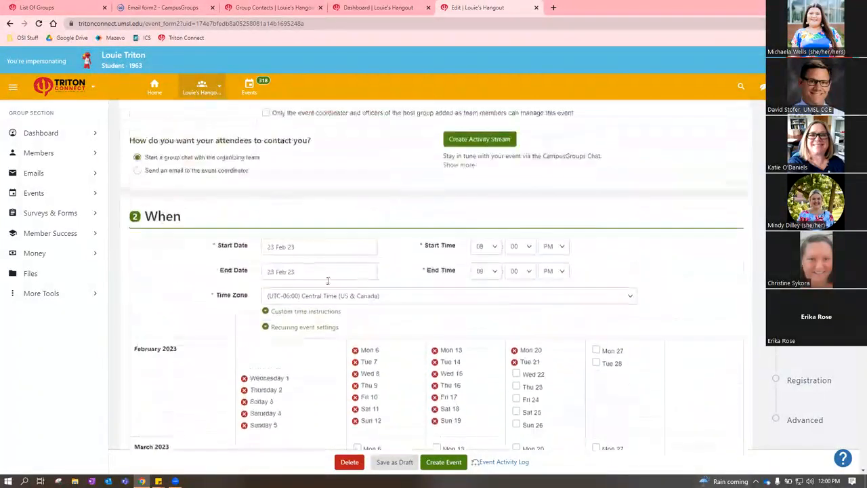
left_click(296, 329)
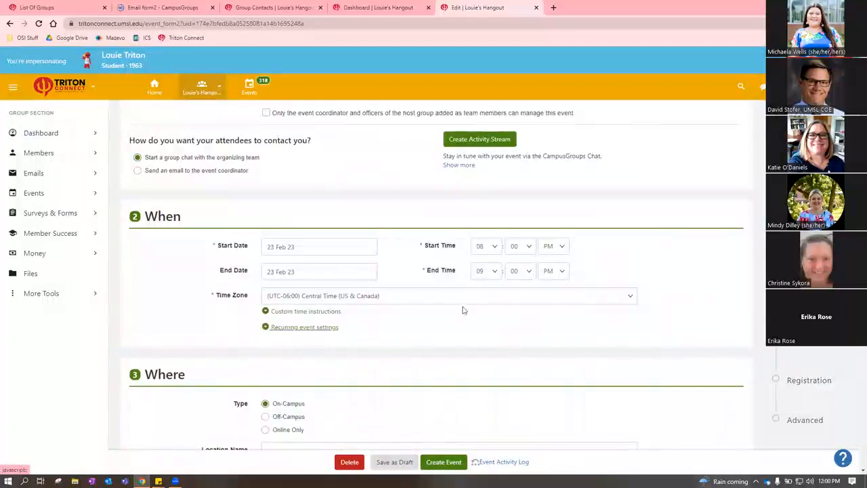
Mark the on-campus event's location as To Be Determined (TBD) and clear that option again
scroll(576, 298, "down", 2)
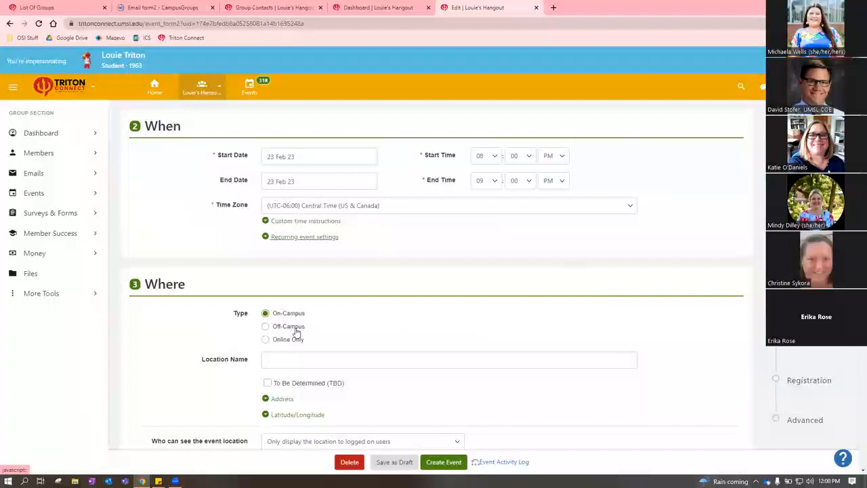
left_click(304, 358)
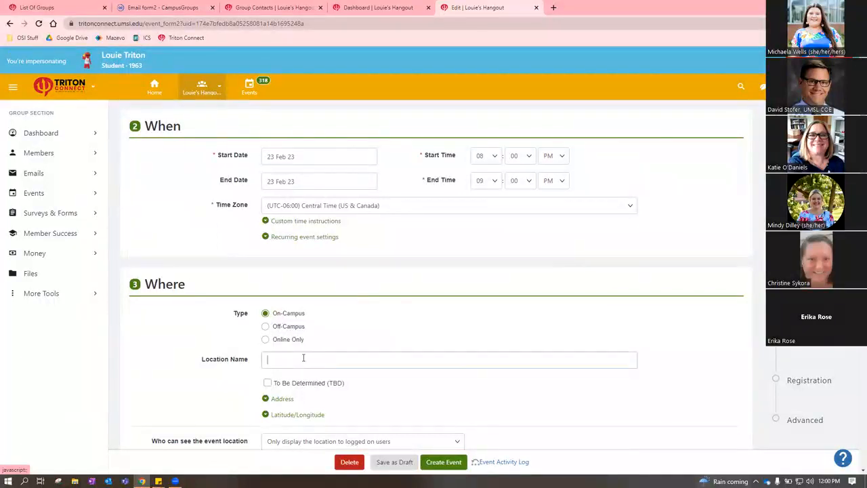
scroll(402, 335, "down", 1)
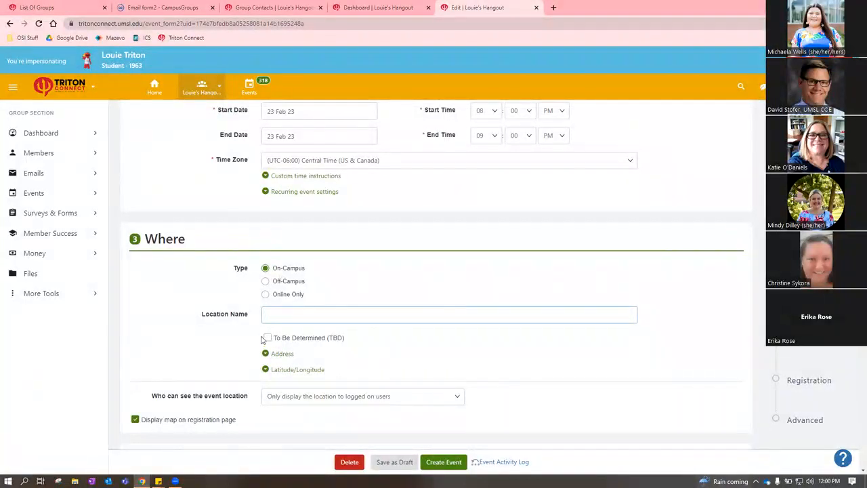
left_click(267, 338)
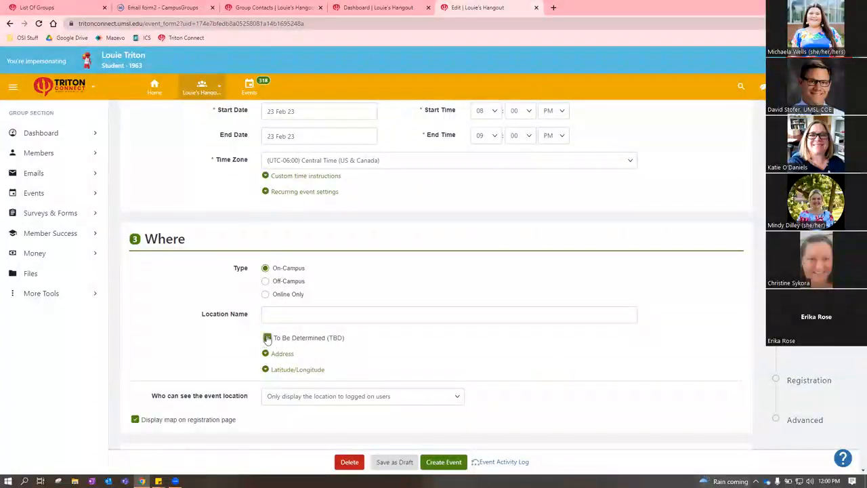
left_click(268, 339)
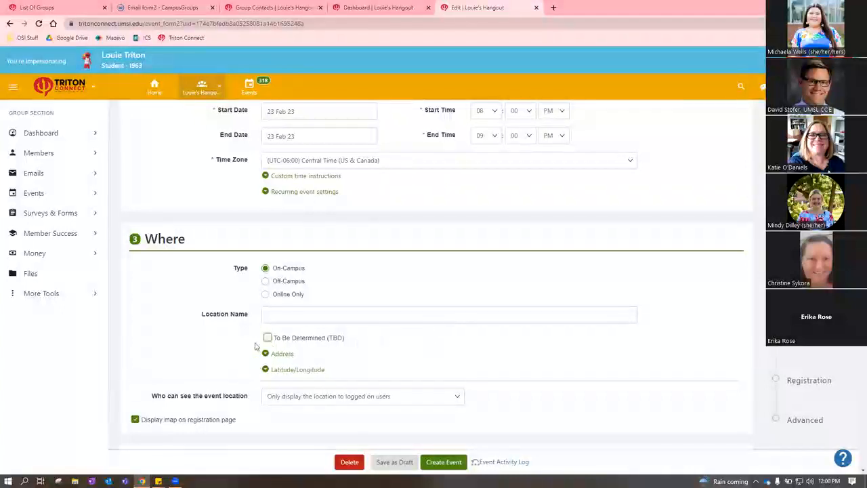
Look at the location's address fields, close them, and view the options for who can see the event location
left_click(282, 359)
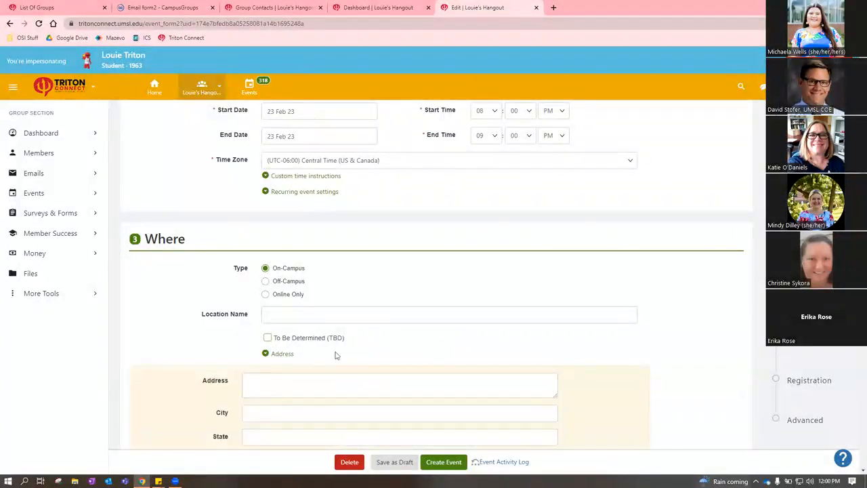
scroll(325, 351, "down", 3)
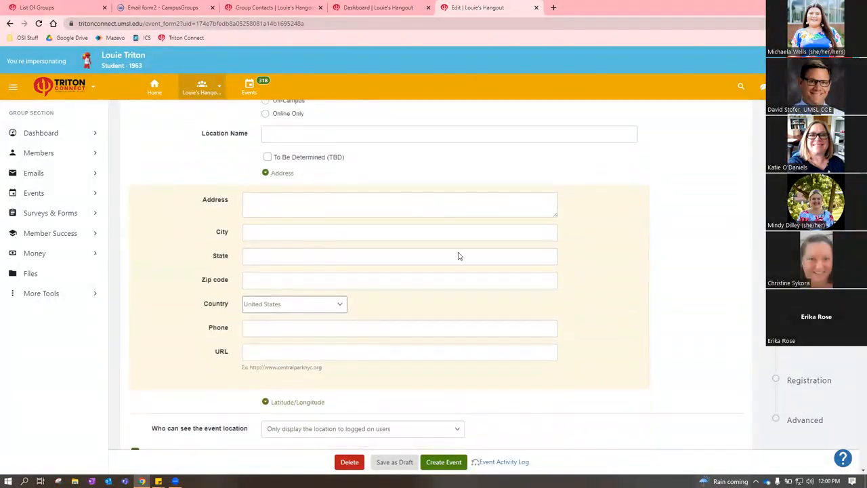
scroll(387, 242, "up", 2)
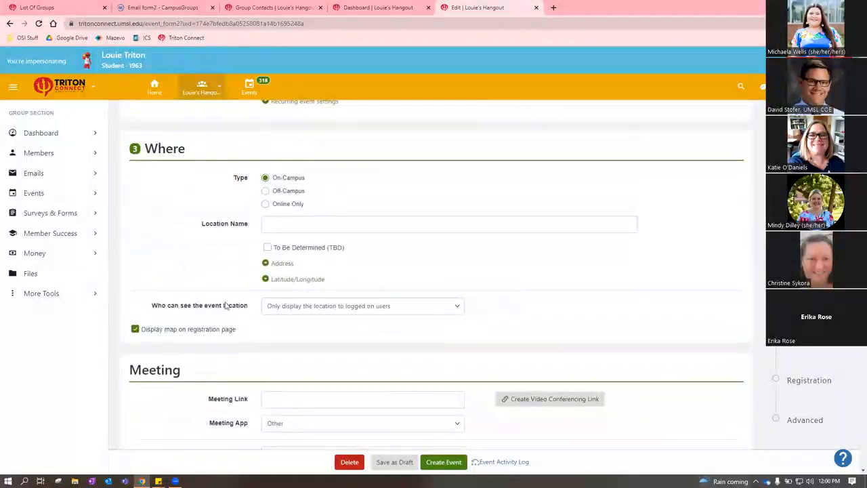
left_click(376, 309)
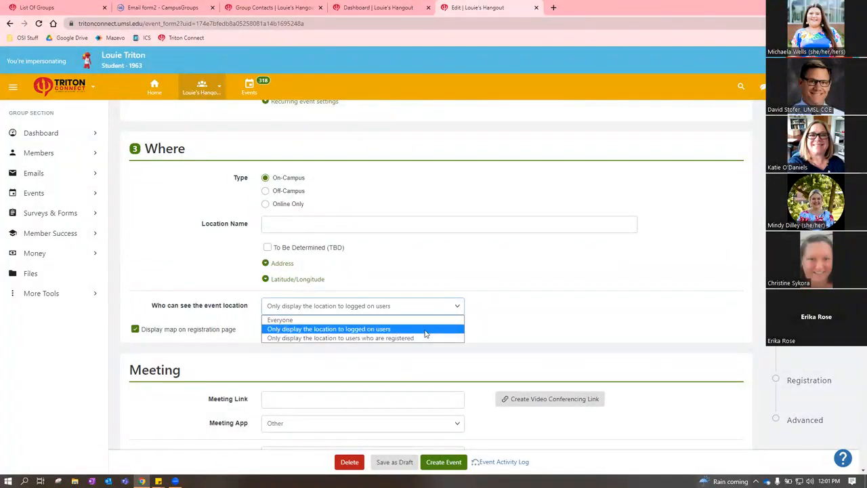
left_click(552, 313)
Review the available meeting apps and the options for who can see the meeting link, without changing either
scroll(533, 351, "down", 2)
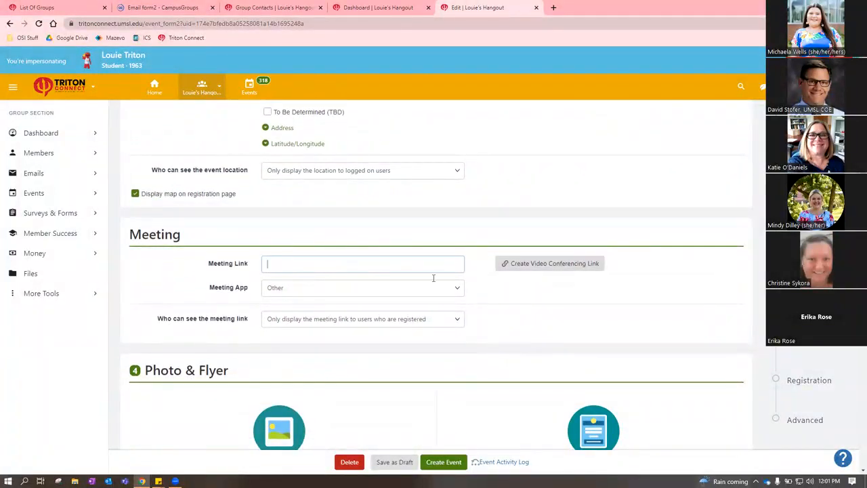
left_click(295, 290)
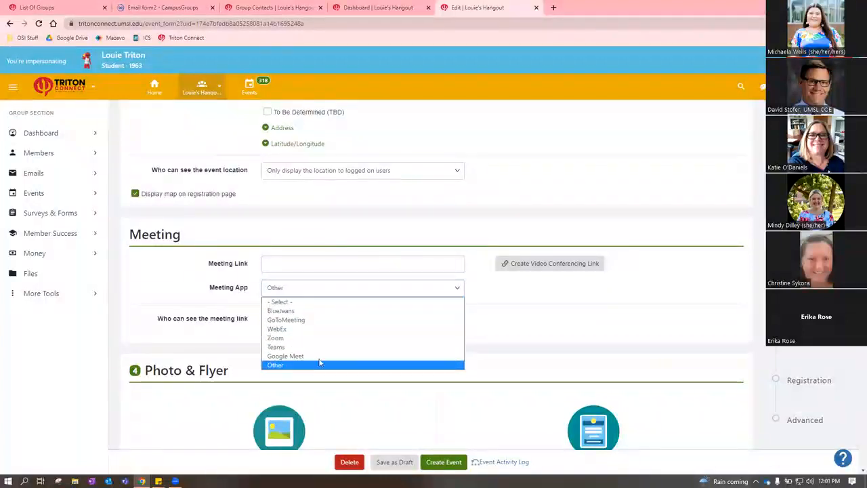
left_click(199, 288)
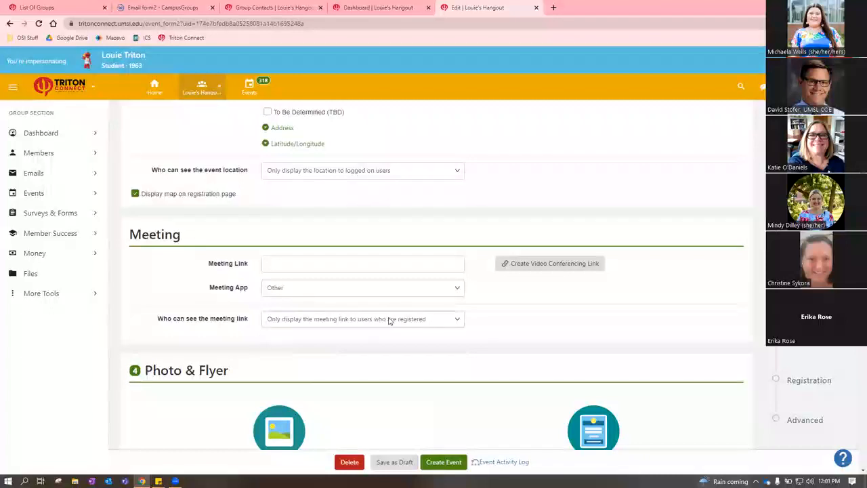
scroll(474, 210, "up", 3)
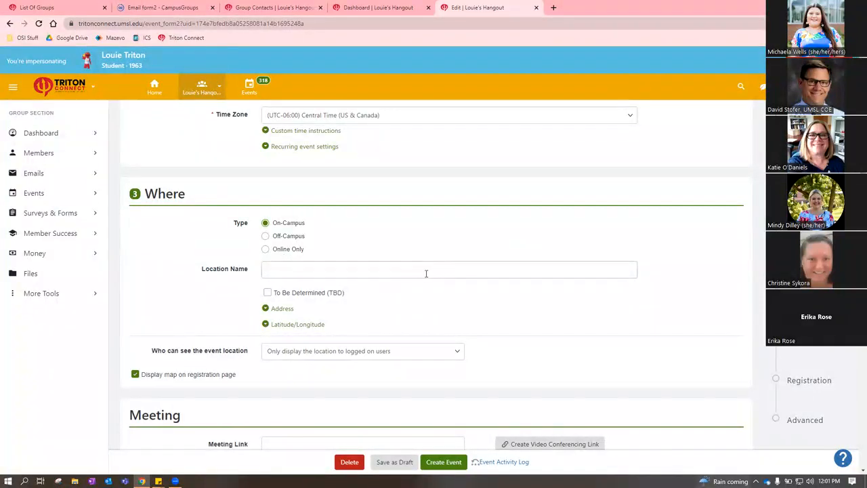
scroll(461, 276, "down", 4)
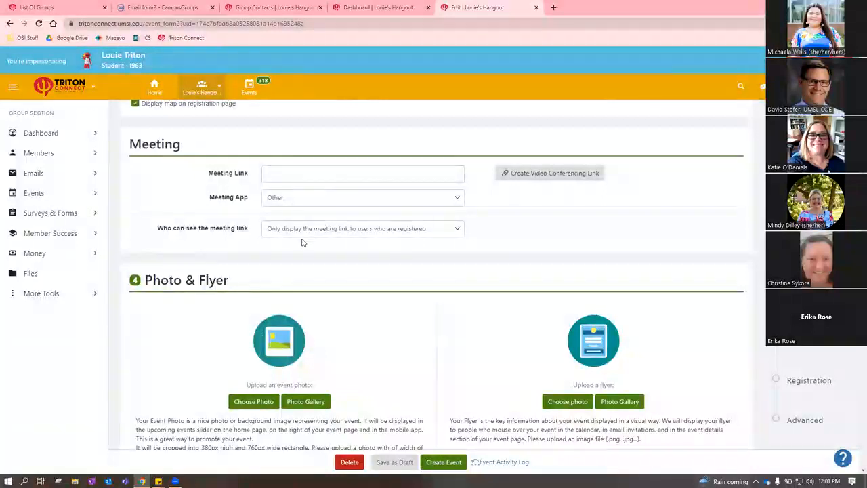
left_click(322, 230)
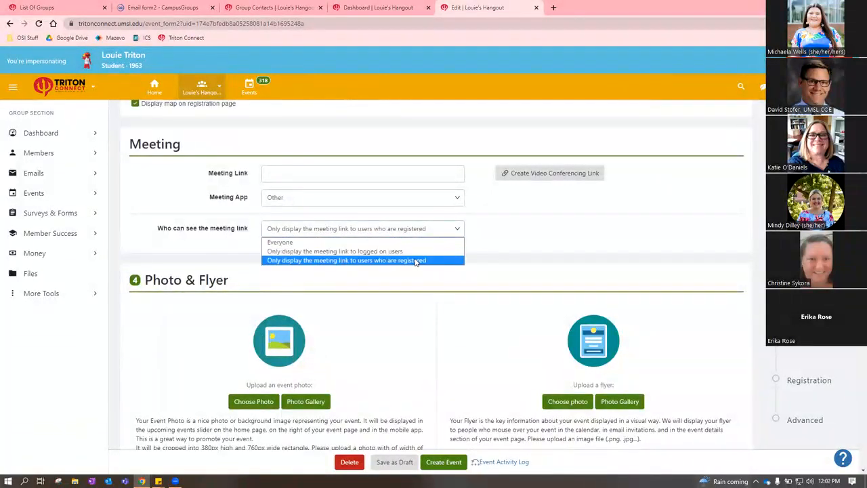
left_click(472, 233)
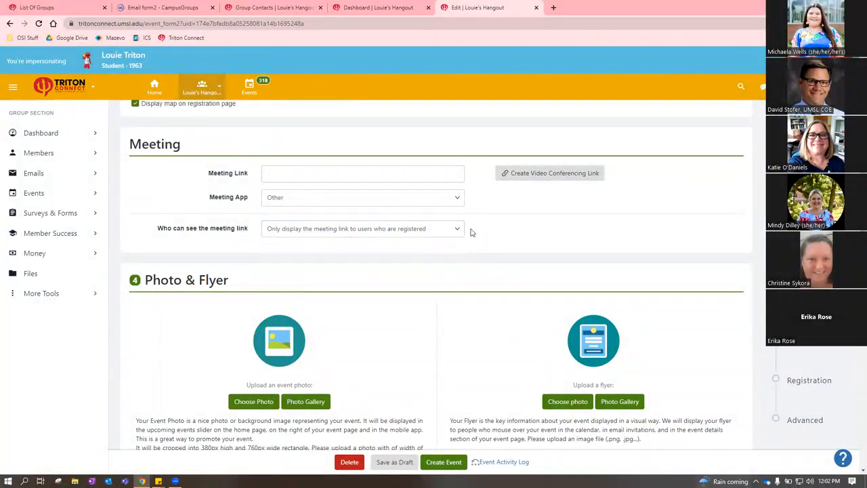
Compare the location settings with the meeting link visibility options and view the Photo & Flyer section
scroll(345, 210, "up", 3)
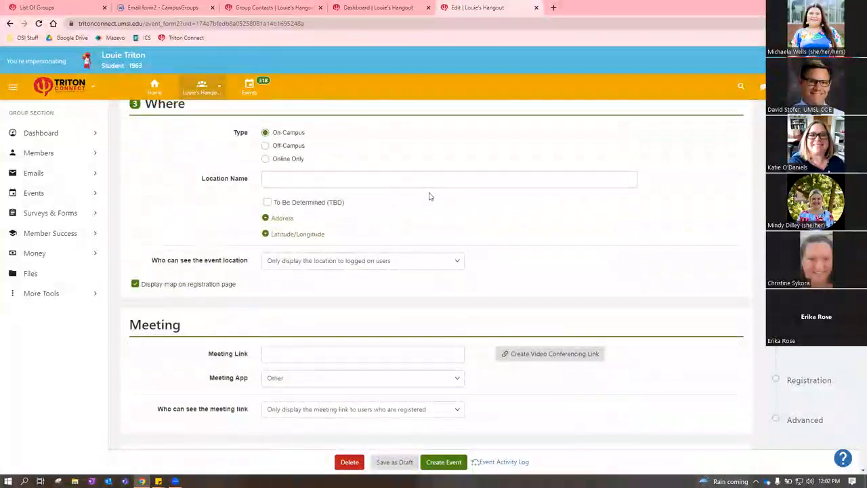
scroll(465, 228, "down", 2)
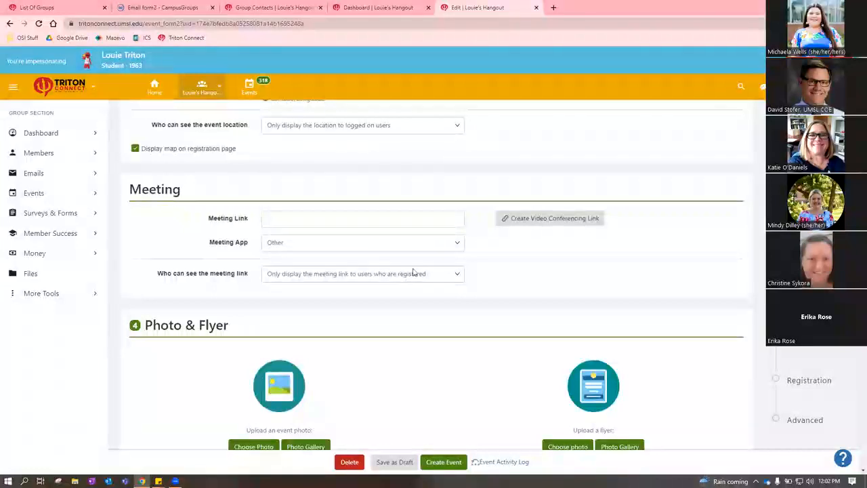
left_click(456, 276)
left_click(511, 262)
scroll(493, 253, "down", 1)
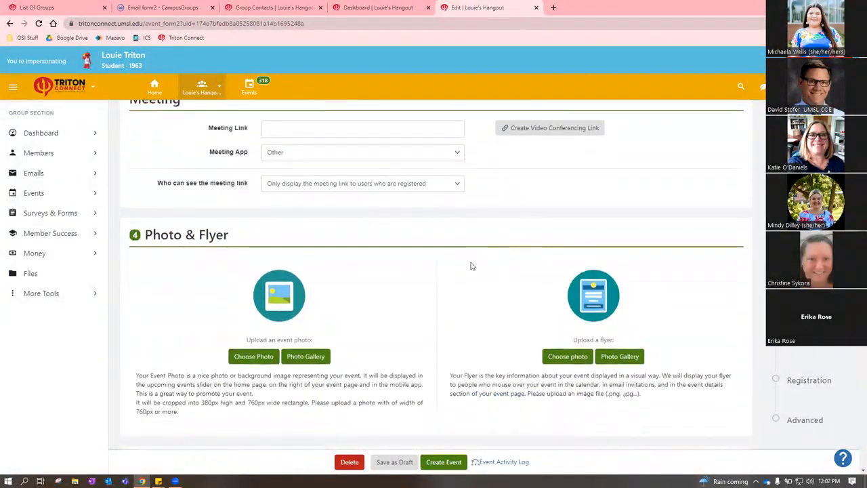
scroll(445, 269, "down", 1)
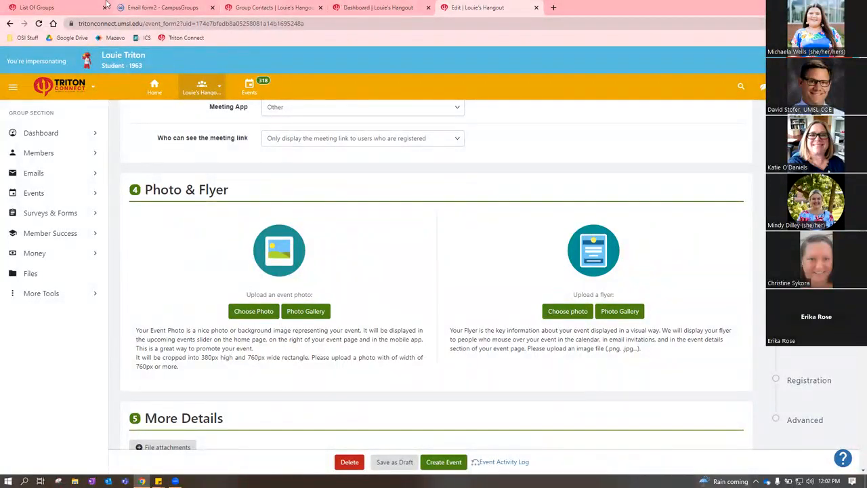
Compare the form's event photo upload area with the photos shown in the upcoming events list
left_click(54, 8)
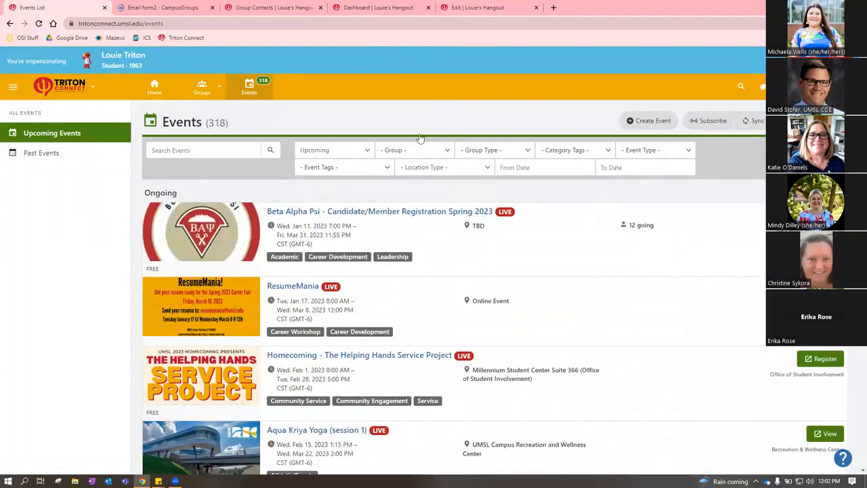
left_click(455, 6)
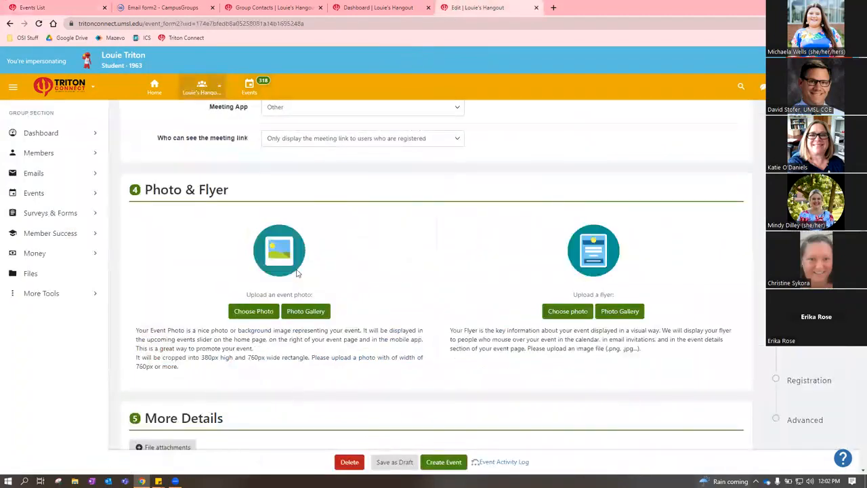
left_click(42, 5)
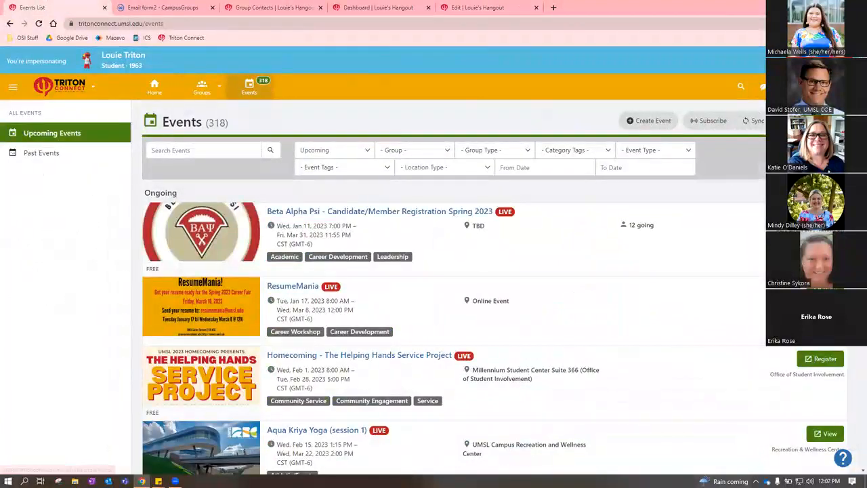
Open the events calendar, preview the Aqua Kriya Yoga (session 1) details, and return to the event form
left_click(813, 121)
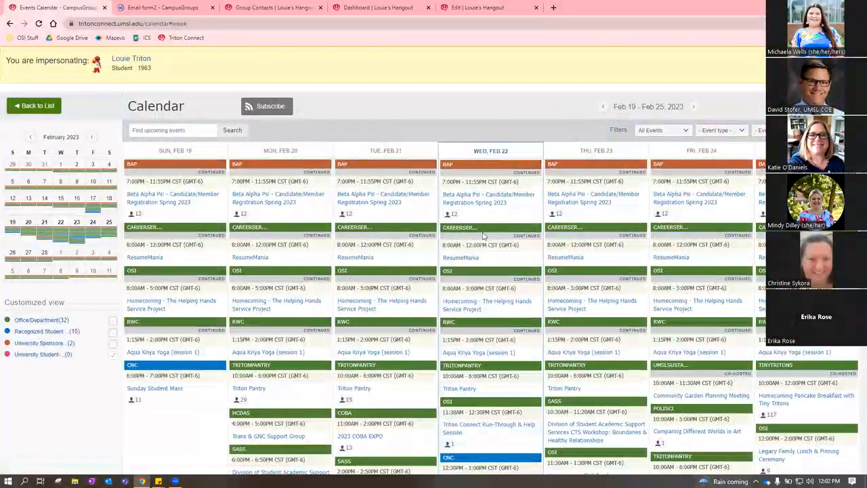
mouse_move(459, 258)
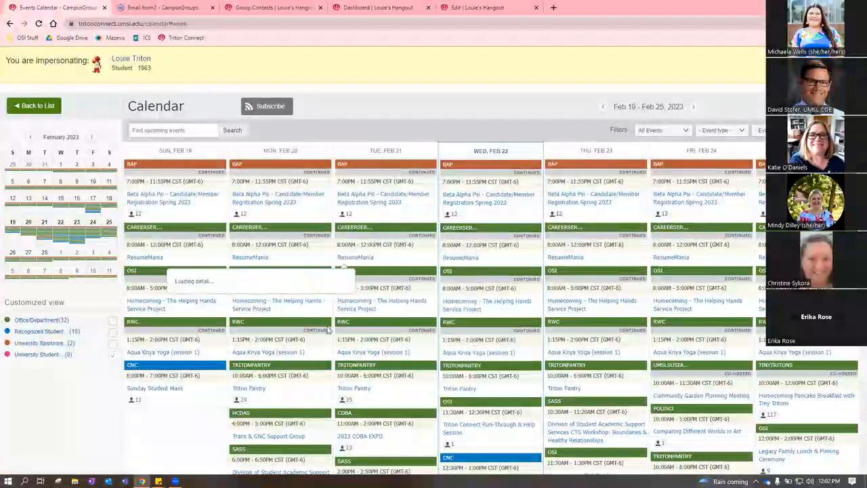
mouse_move(276, 358)
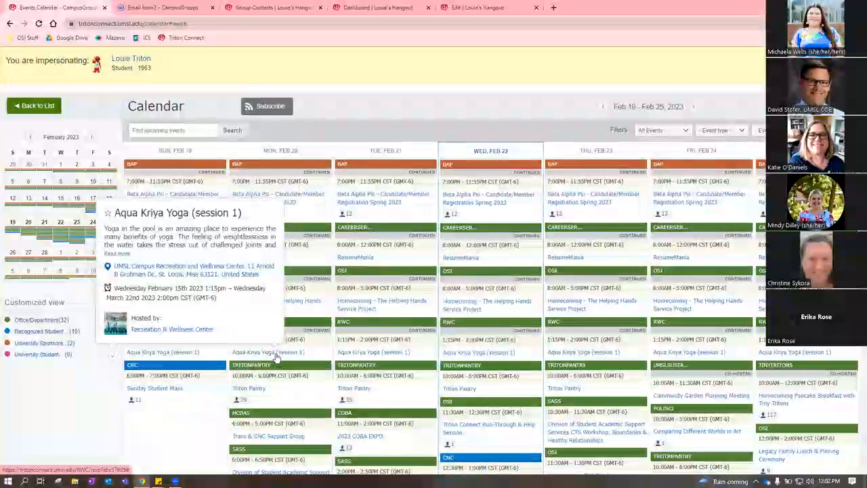
mouse_move(389, 357)
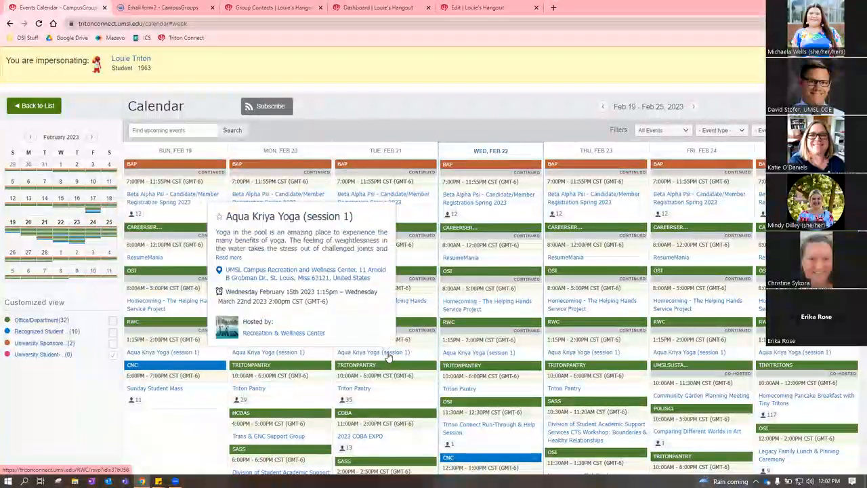
left_click(47, 107)
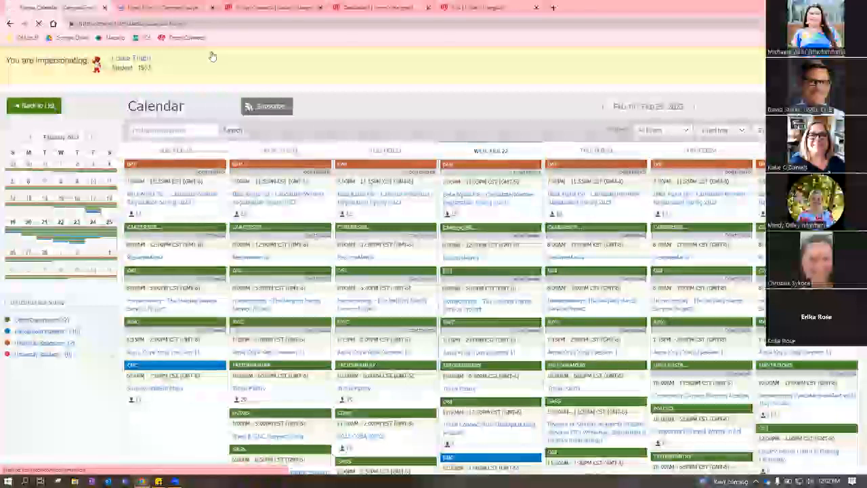
left_click(480, 8)
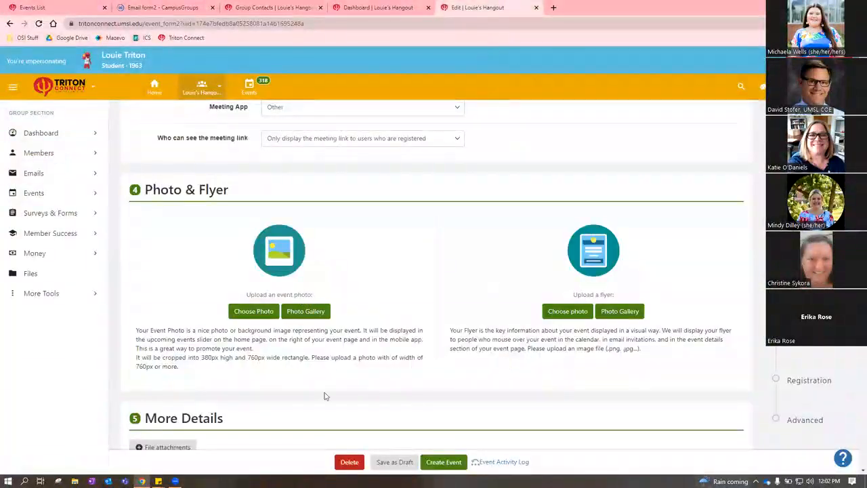
Review the event photo size requirements and the Food provided options under More Details, without changing either
left_click_drag(202, 358, 314, 357)
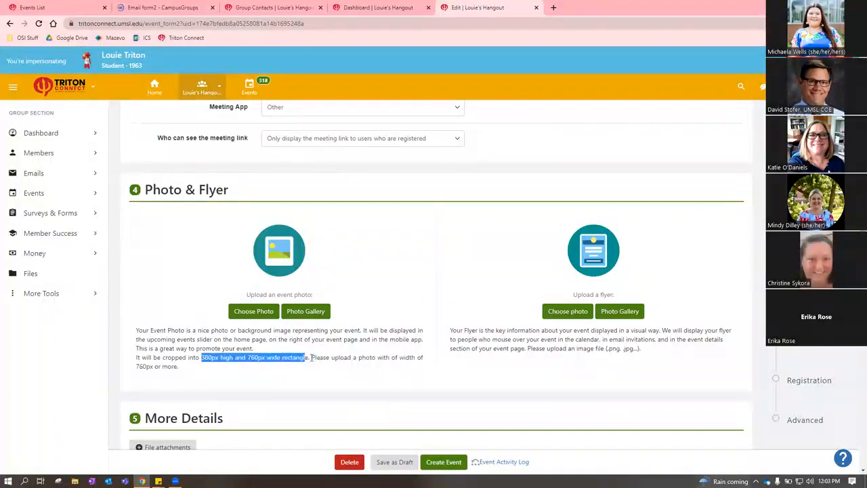
scroll(342, 310, "down", 2)
left_click(432, 308)
scroll(430, 295, "down", 2)
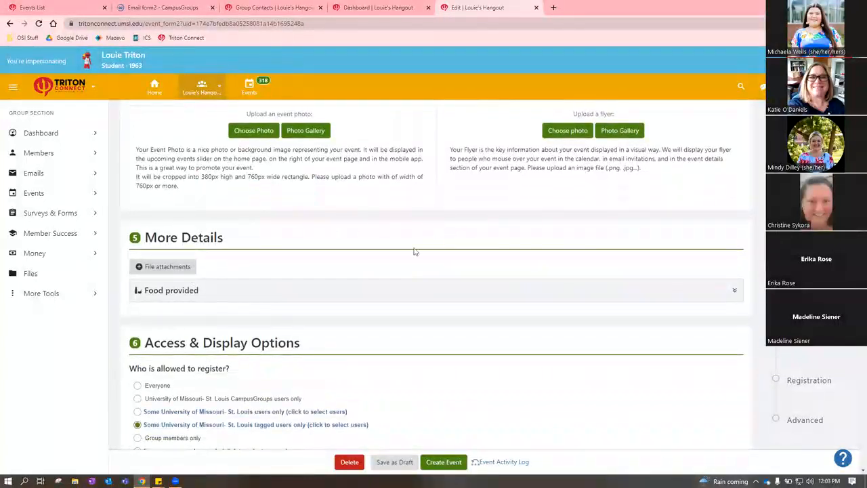
left_click(328, 297)
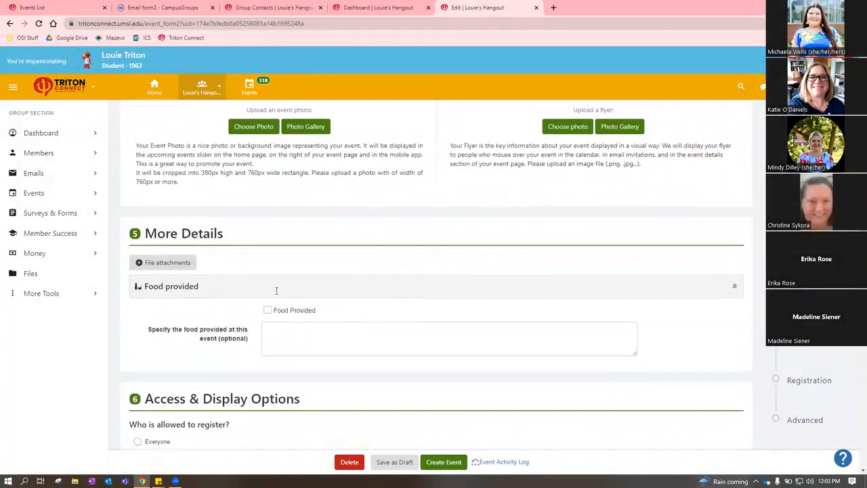
scroll(276, 290, "down", 1)
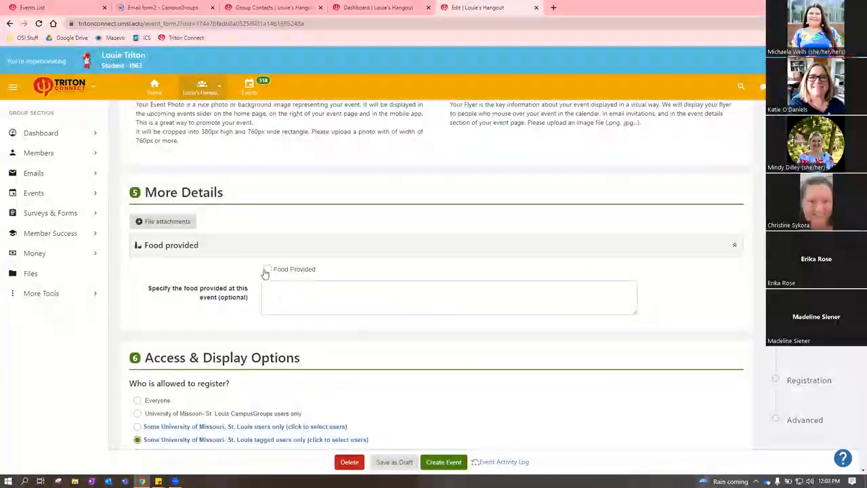
left_click(380, 250)
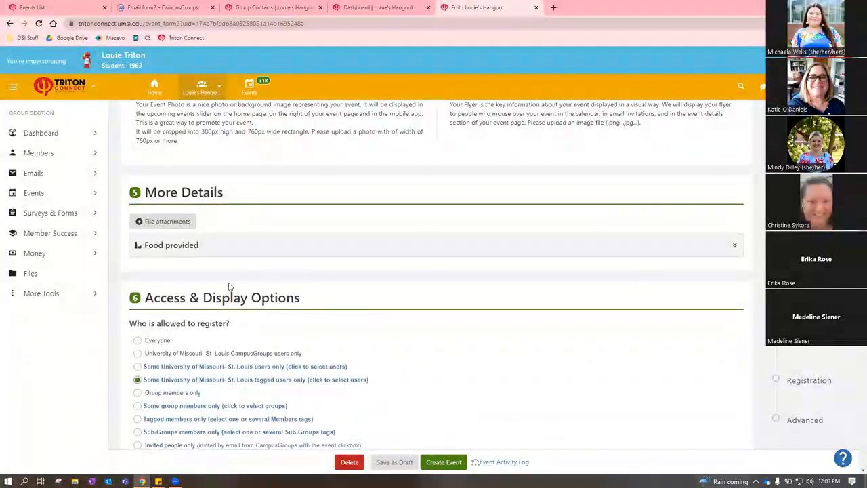
Limit registration to University of Missouri- St. Louis CampusGroups users only, and preview the account type and graduation year choices for selected users
scroll(433, 233, "down", 2)
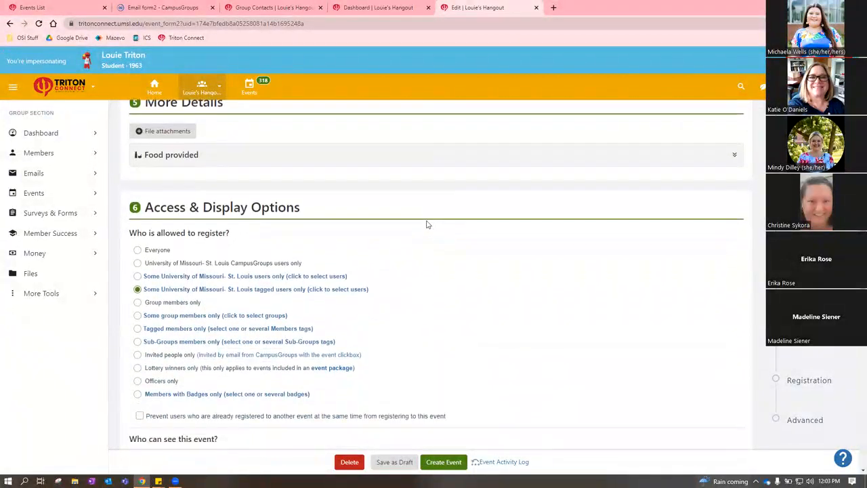
scroll(417, 206, "down", 1)
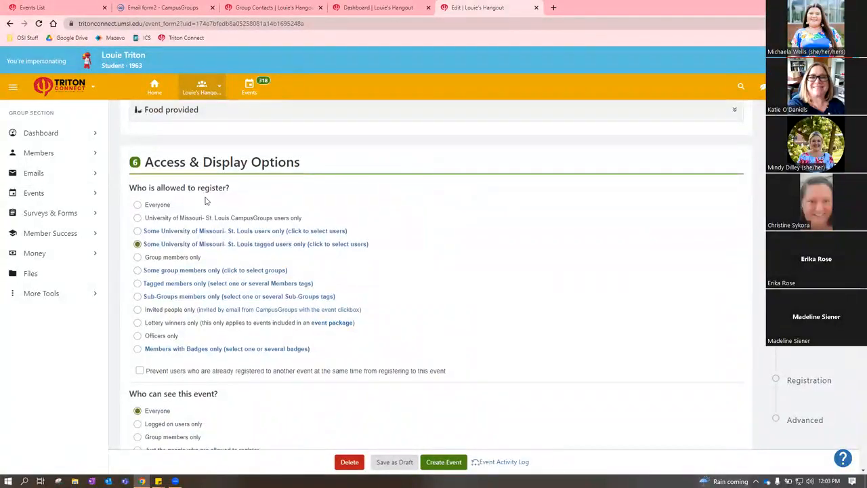
scroll(448, 213, "down", 1)
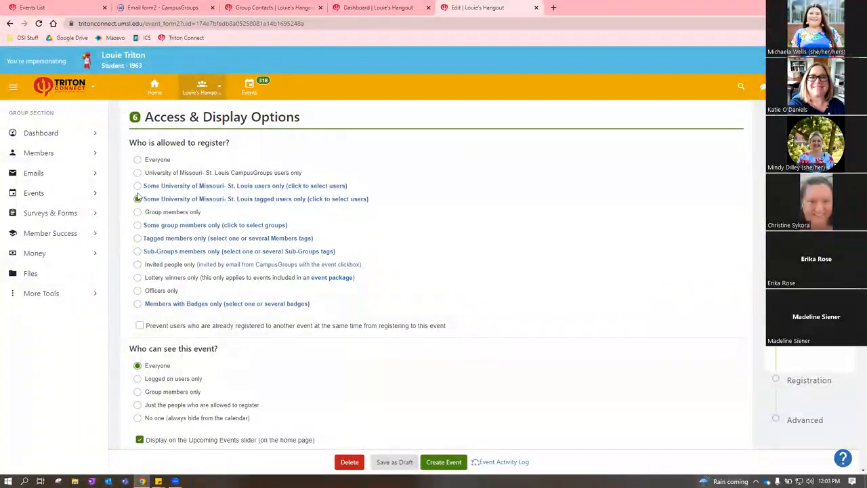
left_click(140, 173)
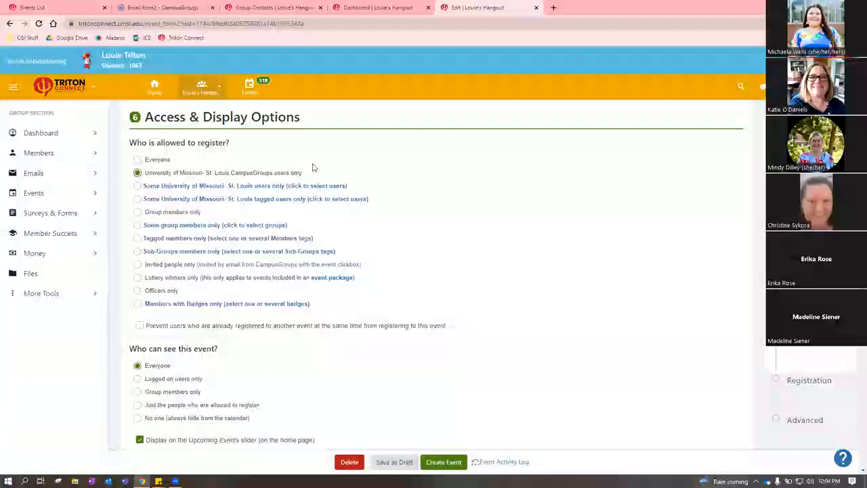
left_click(165, 186)
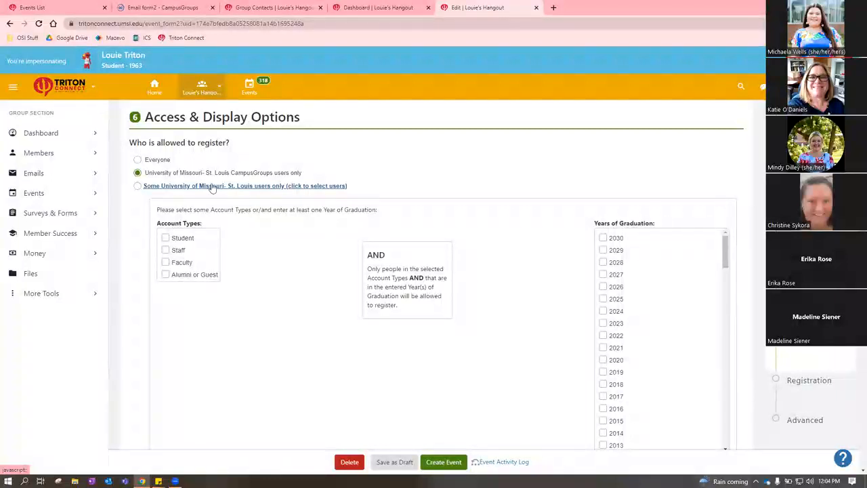
left_click(286, 191)
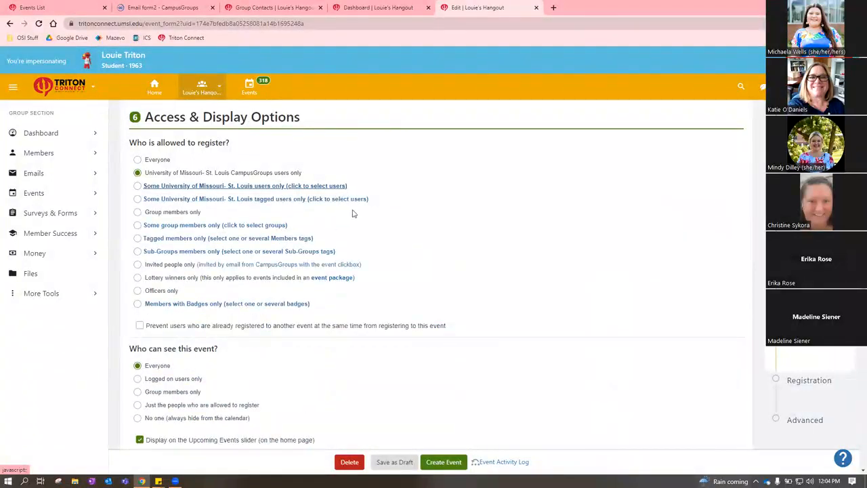
Limit event registration to group members only, and preview the member and contact choices under Some group members only
left_click(137, 212)
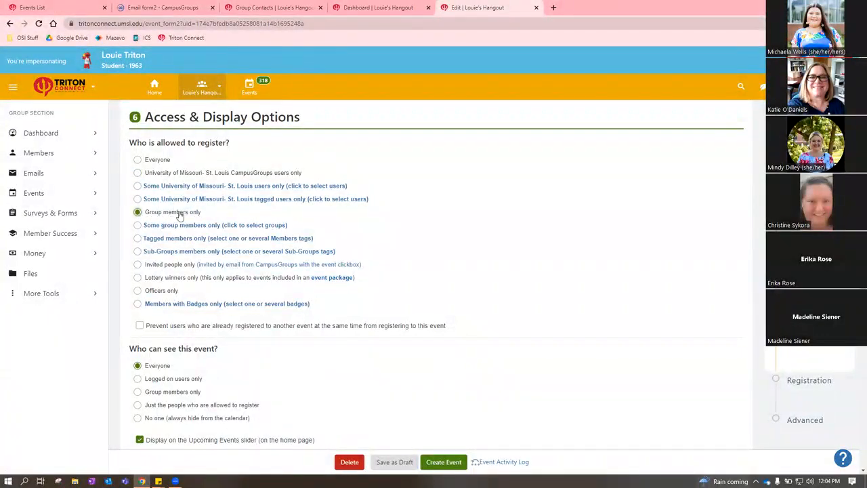
left_click(172, 226)
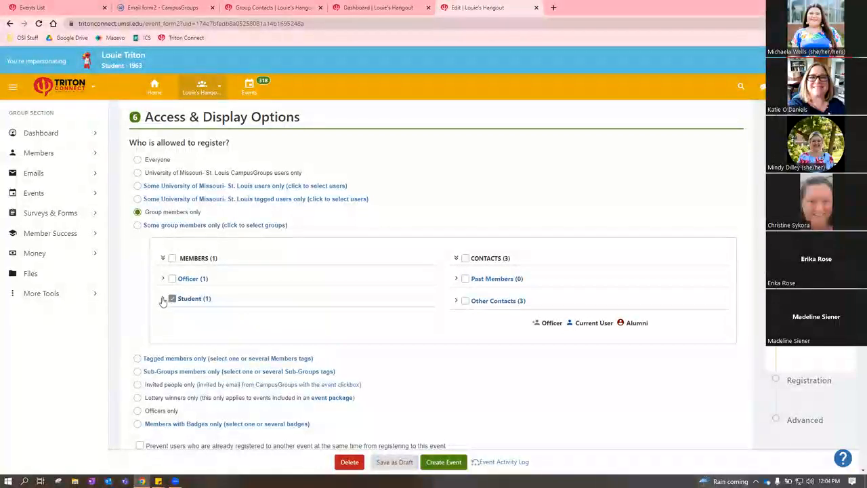
left_click(187, 225)
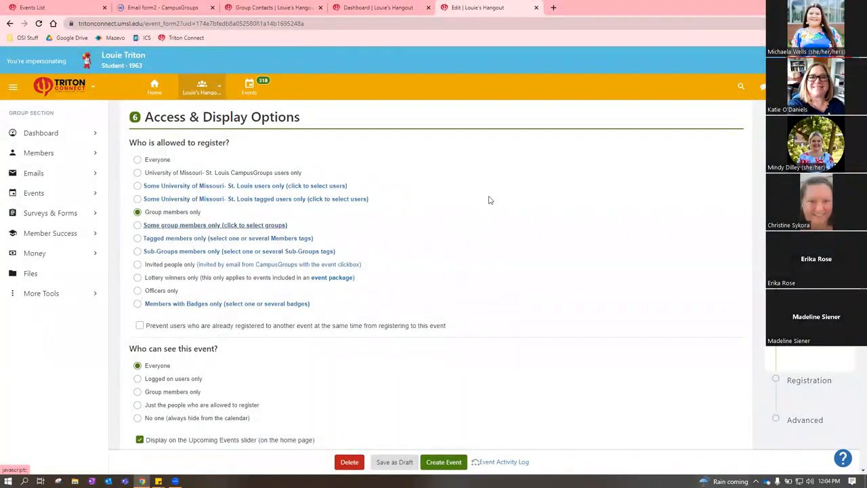
scroll(429, 219, "down", 1)
scroll(436, 216, "up", 1)
scroll(461, 223, "up", 1)
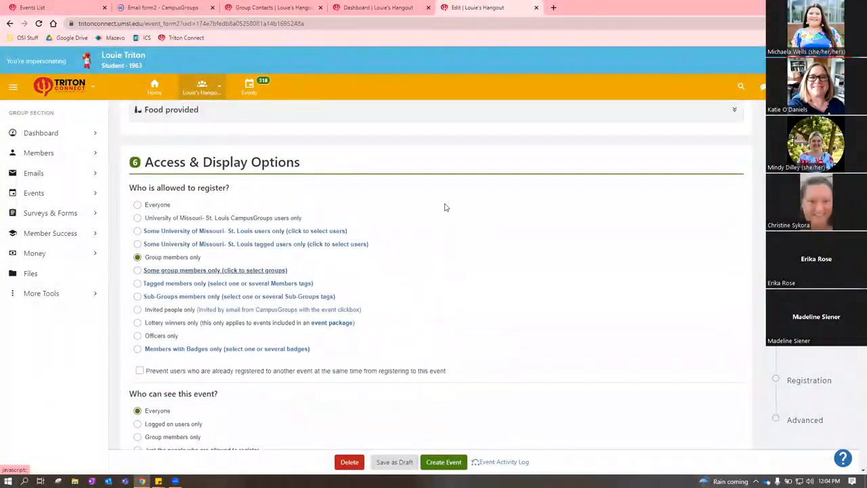
scroll(447, 209, "down", 1)
scroll(462, 232, "down", 1)
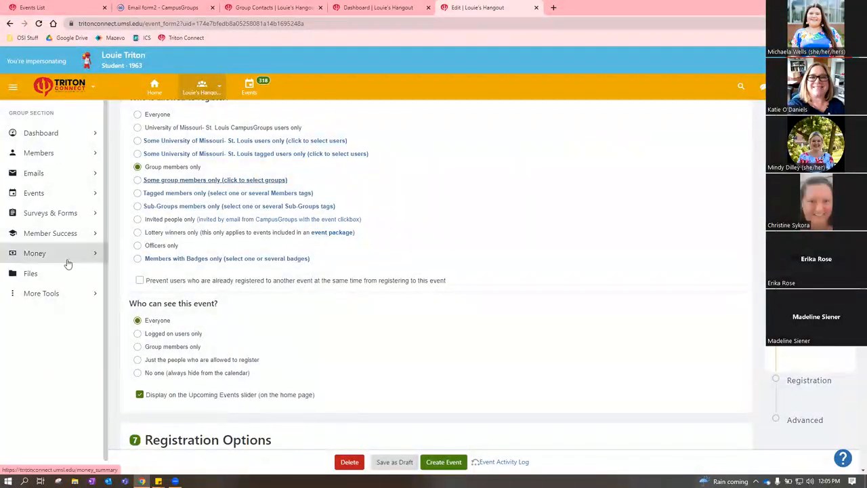
Try the restricted options for who can see the event, including No one, and set the visibility back to Everyone
scroll(399, 340, "down", 1)
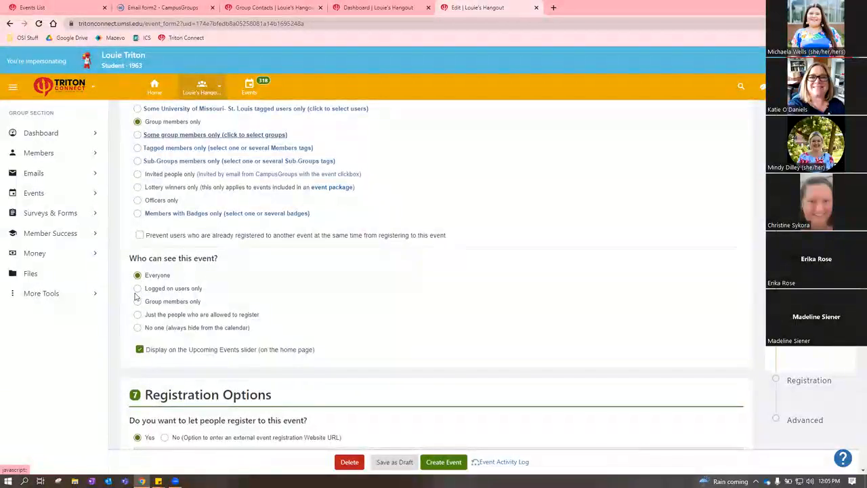
triple_click(139, 291)
left_click(139, 292)
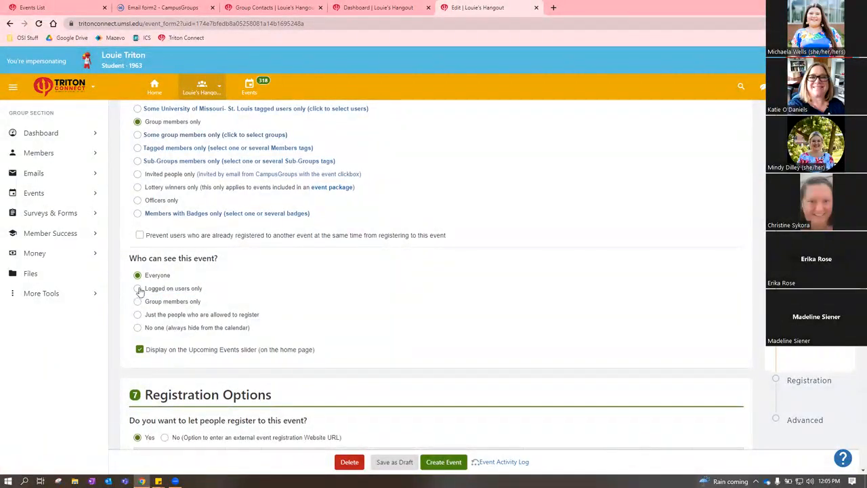
left_click(138, 288)
left_click(138, 302)
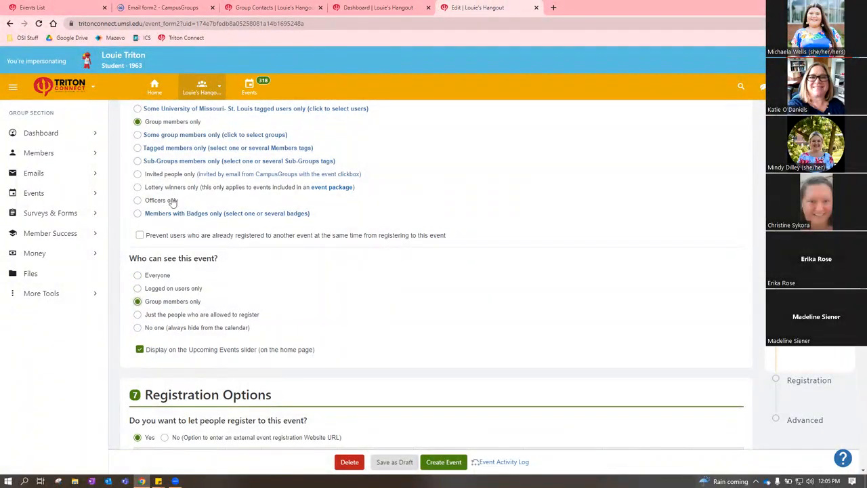
left_click(138, 314)
scroll(375, 317, "up", 1)
scroll(501, 285, "down", 1)
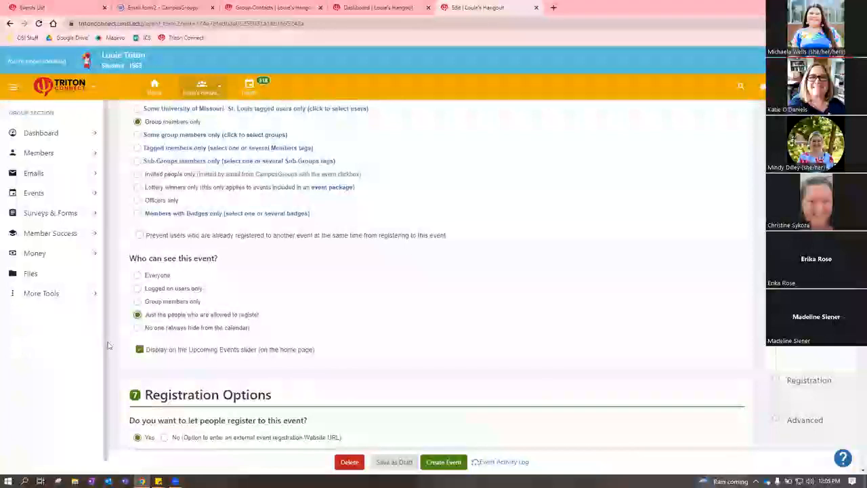
left_click(137, 327)
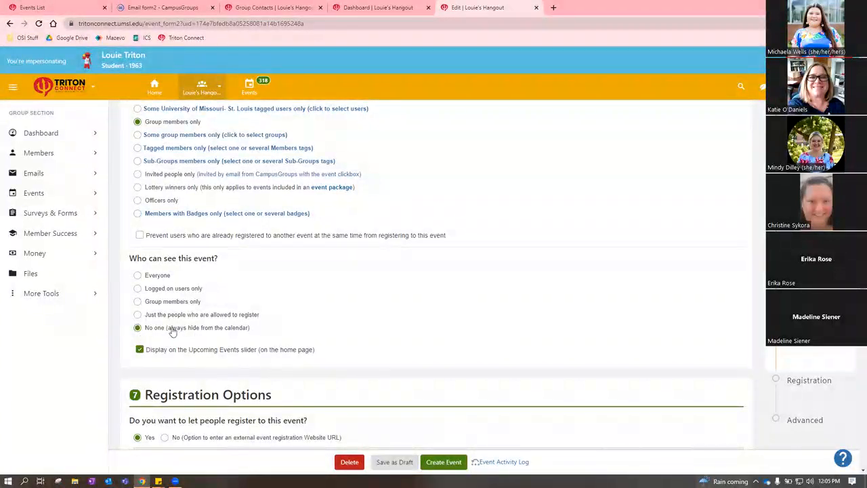
left_click(137, 275)
Try turning off event registration to view the external registration website option, and set registration back to Yes
scroll(383, 365, "down", 1)
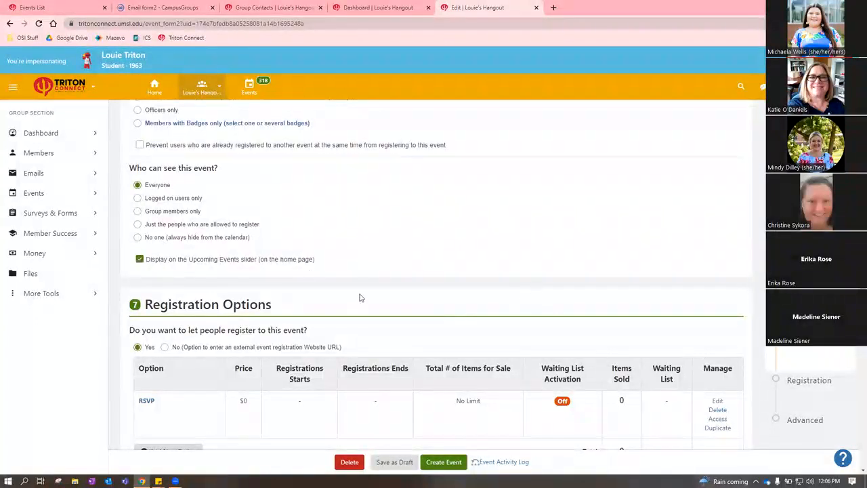
scroll(419, 236, "down", 1)
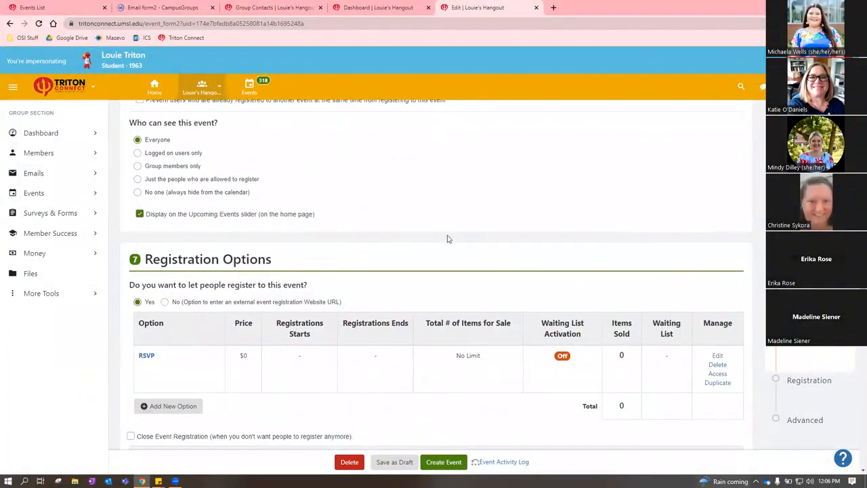
left_click(164, 302)
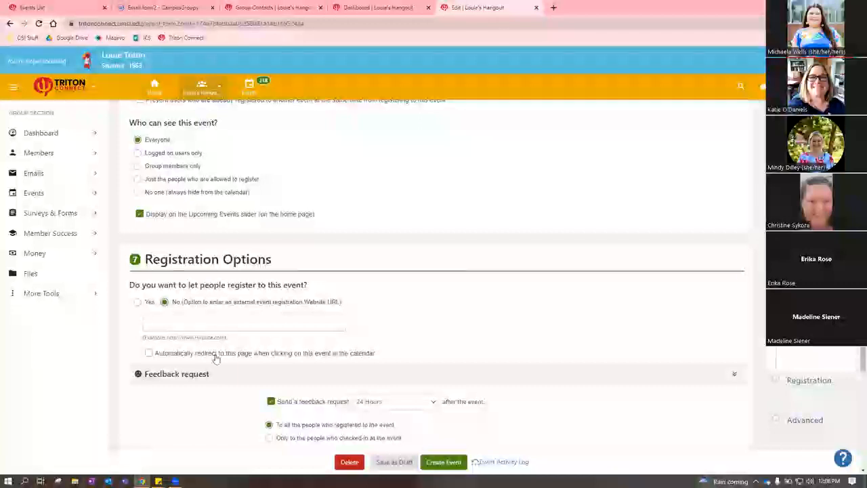
scroll(318, 350, "up", 20)
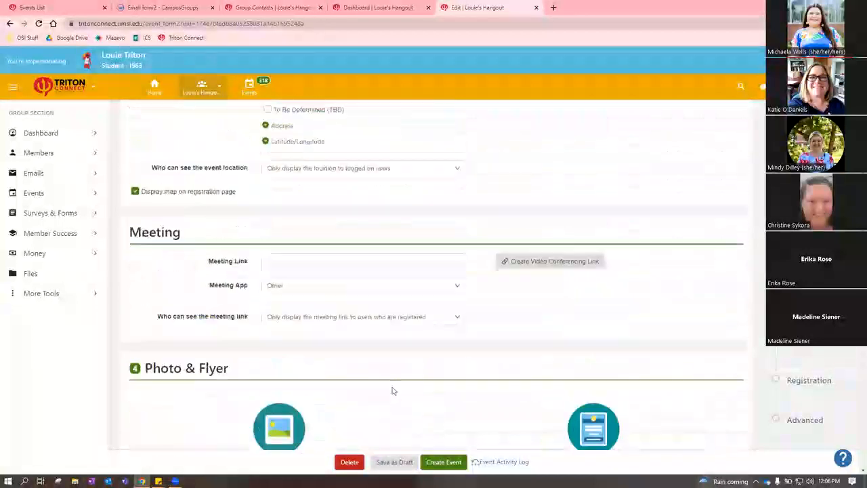
scroll(471, 355, "down", 3)
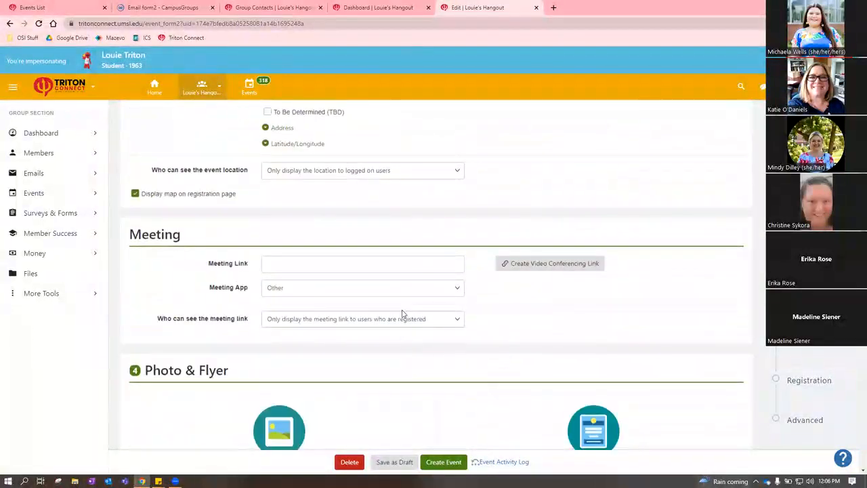
scroll(429, 325, "down", 15)
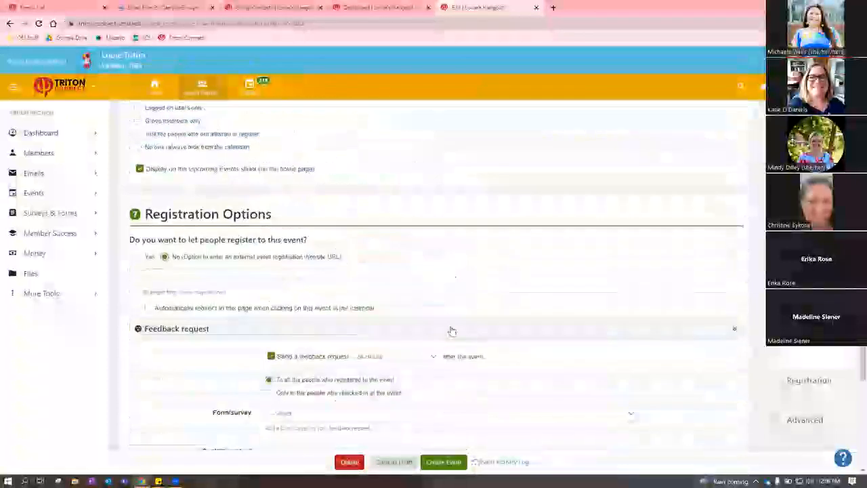
left_click(139, 255)
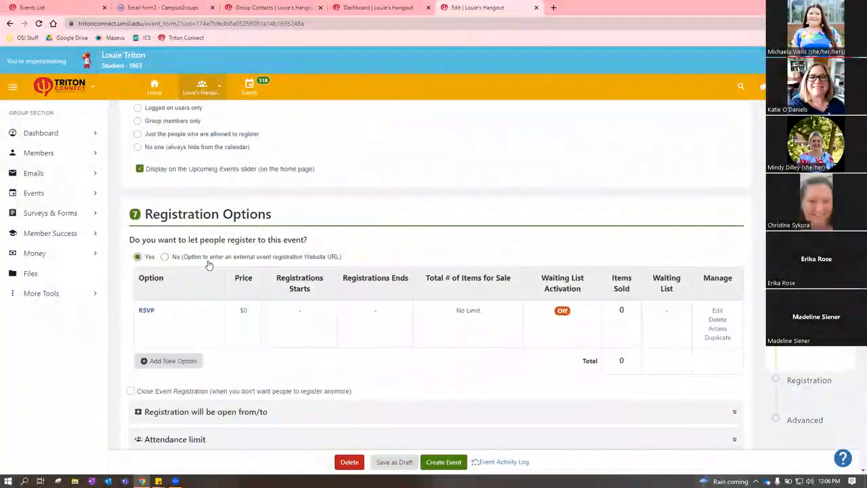
Look through the registration settings and expand the Attendance limit and Registration will be open from/to sections
scroll(546, 210, "down", 2)
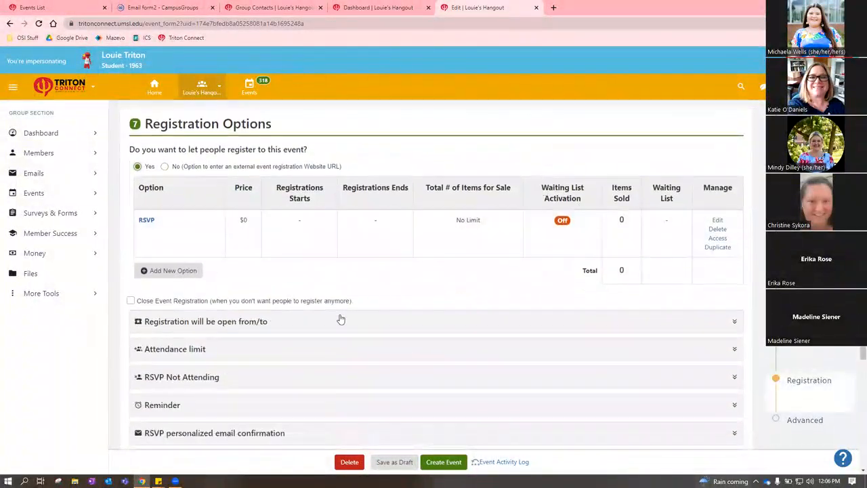
scroll(447, 291, "down", 2)
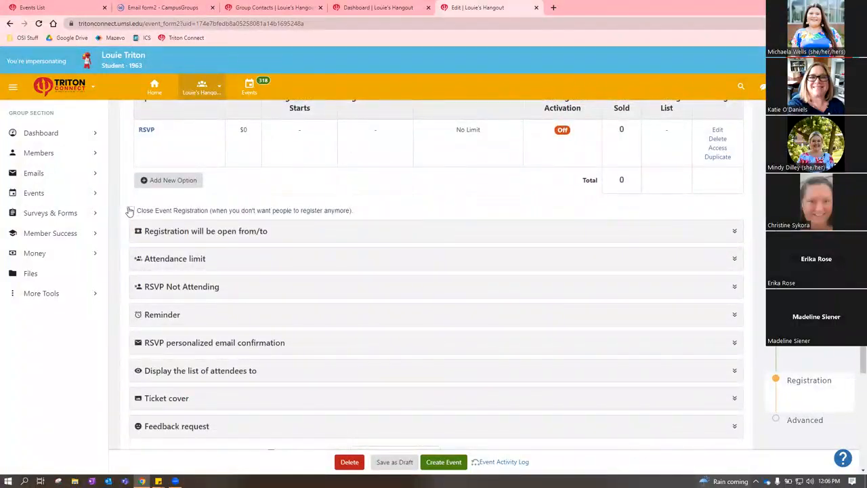
scroll(393, 222, "up", 1)
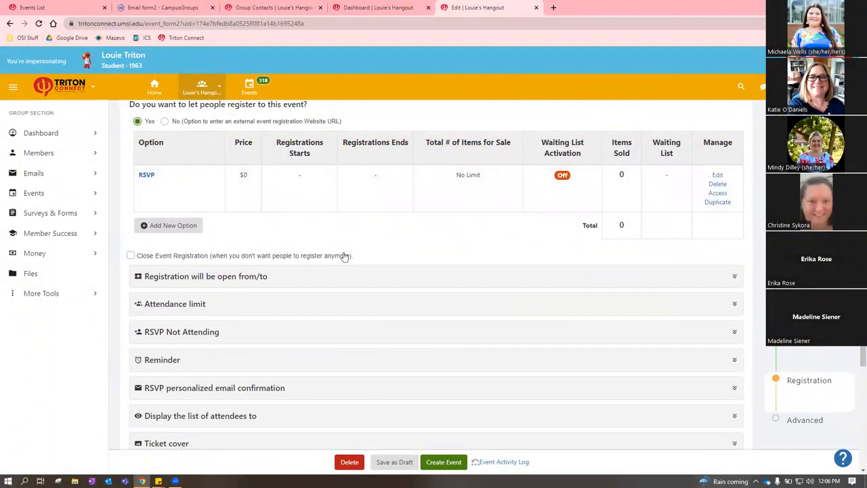
scroll(344, 256, "up", 1)
scroll(447, 291, "down", 1)
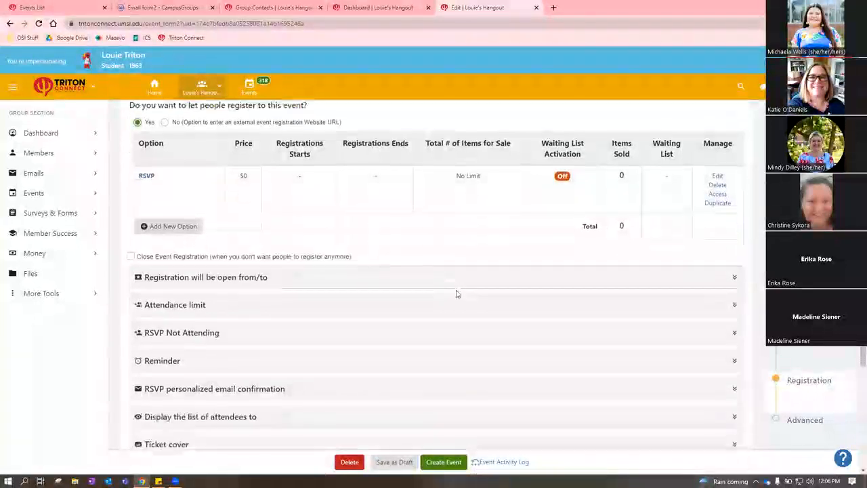
left_click(209, 306)
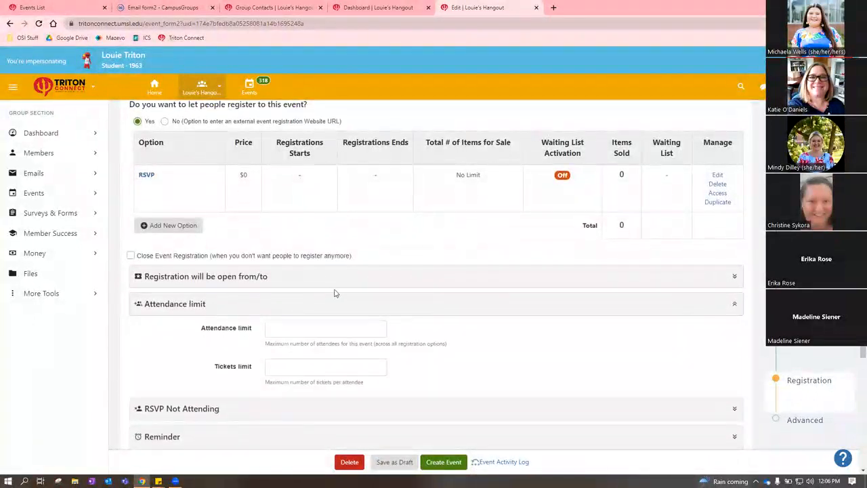
left_click(300, 329)
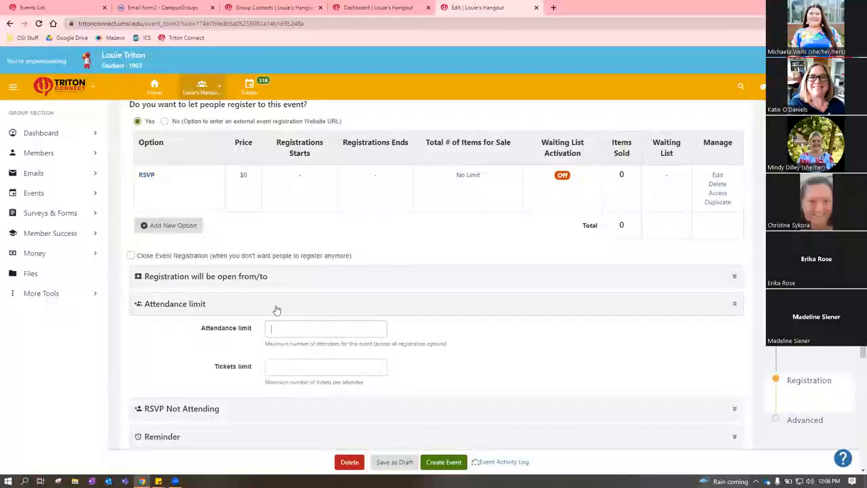
left_click(291, 277)
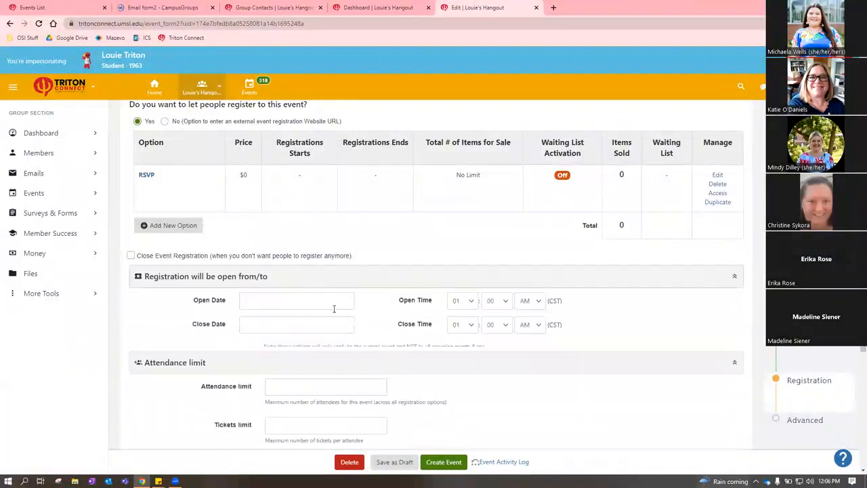
Collapse the Registration will be open from/to and Attendance limit sections, and look over the remaining registration sections
left_click(356, 279)
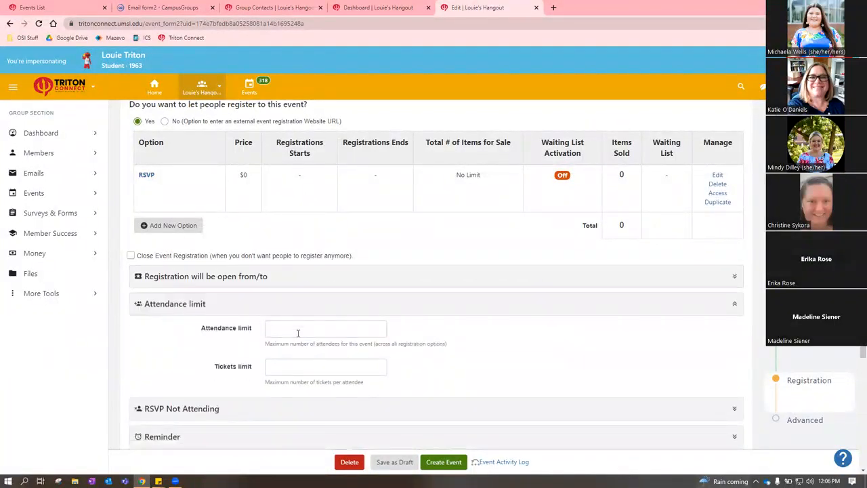
left_click(306, 307)
scroll(301, 279, "down", 1)
scroll(271, 264, "up", 1)
scroll(266, 260, "down", 1)
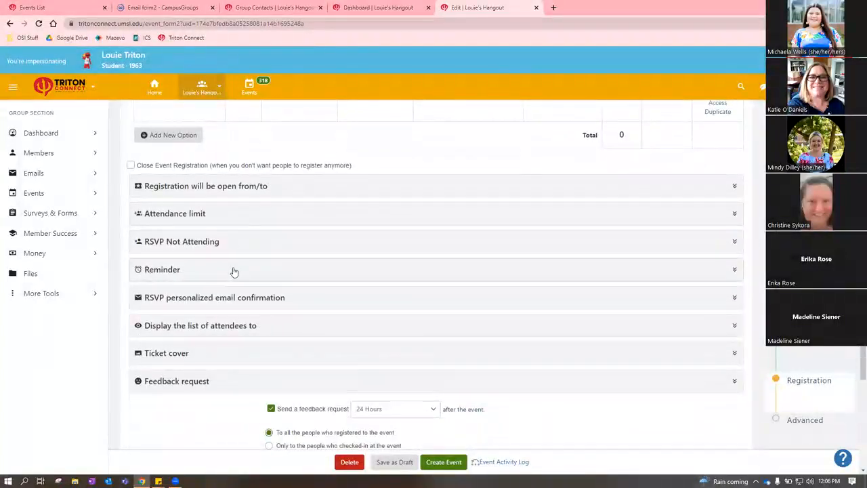
left_click(234, 270)
left_click(233, 270)
scroll(411, 264, "up", 3)
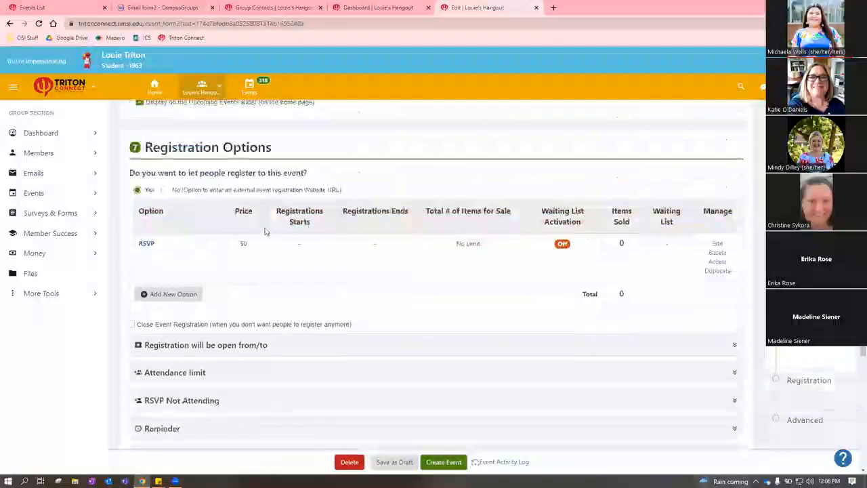
scroll(282, 261, "down", 2)
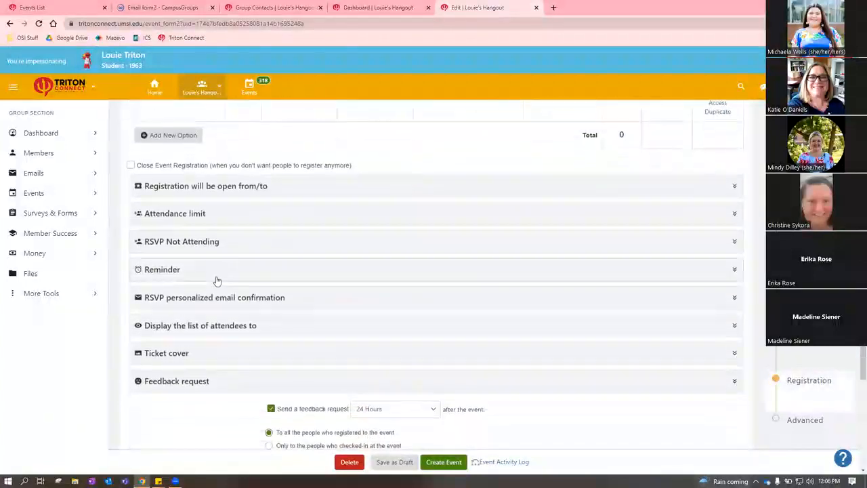
In the Reminder section, turn off sending a reminder to guests and set its timing to 1 Day before the event
left_click(219, 274)
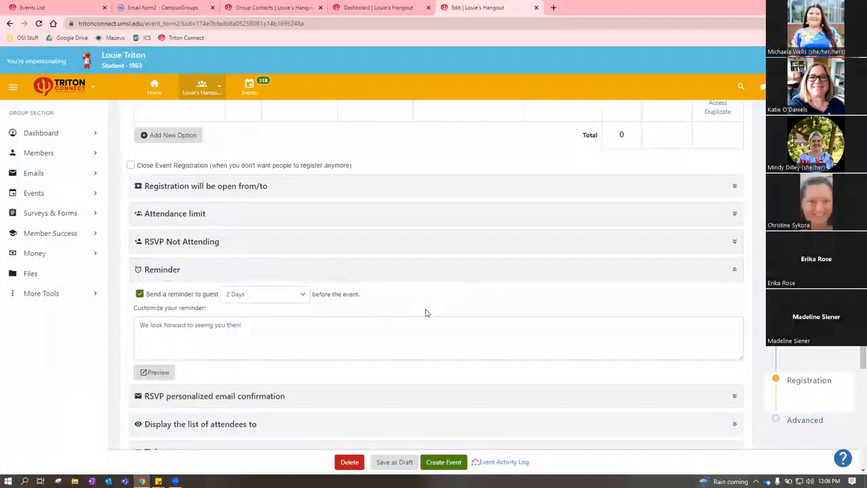
scroll(408, 292, "down", 1)
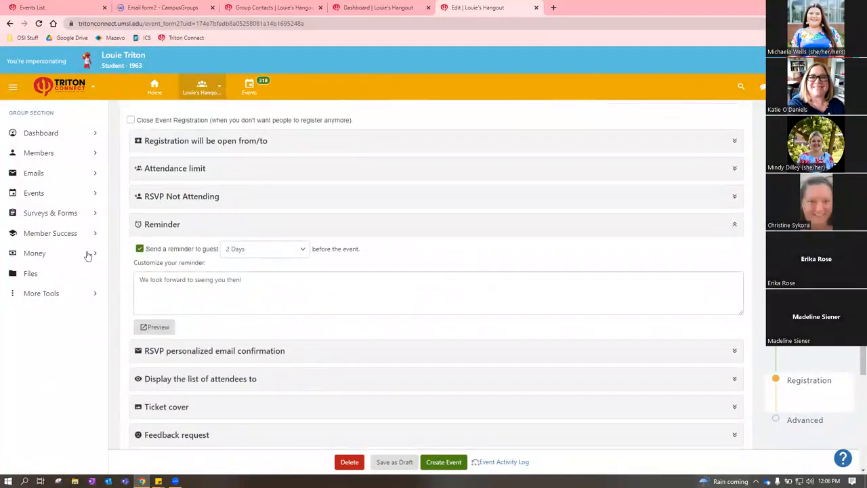
left_click(139, 249)
left_click(139, 249)
left_click(184, 252)
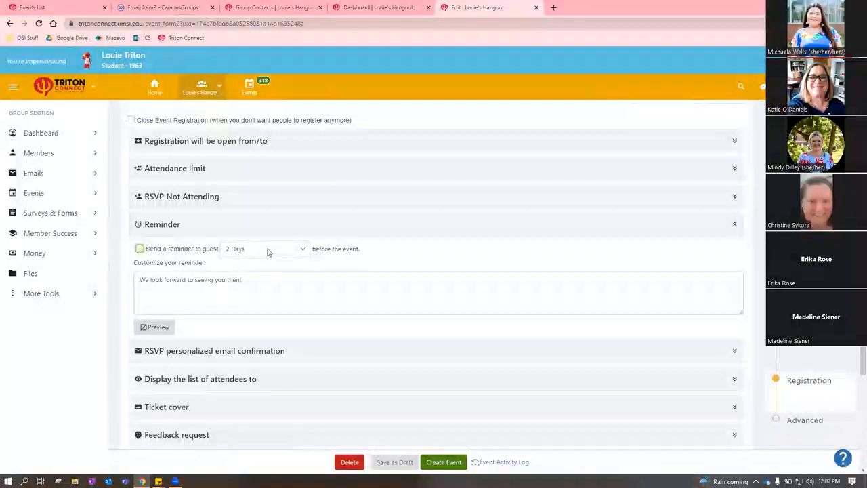
left_click(284, 249)
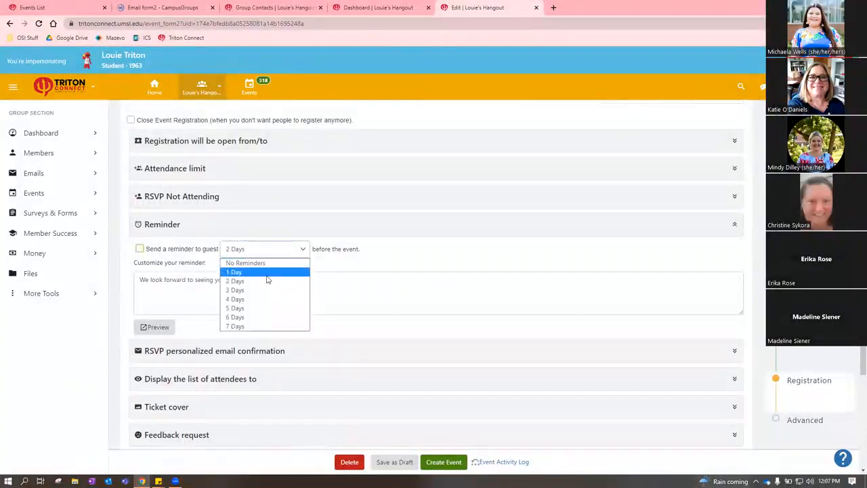
left_click(299, 250)
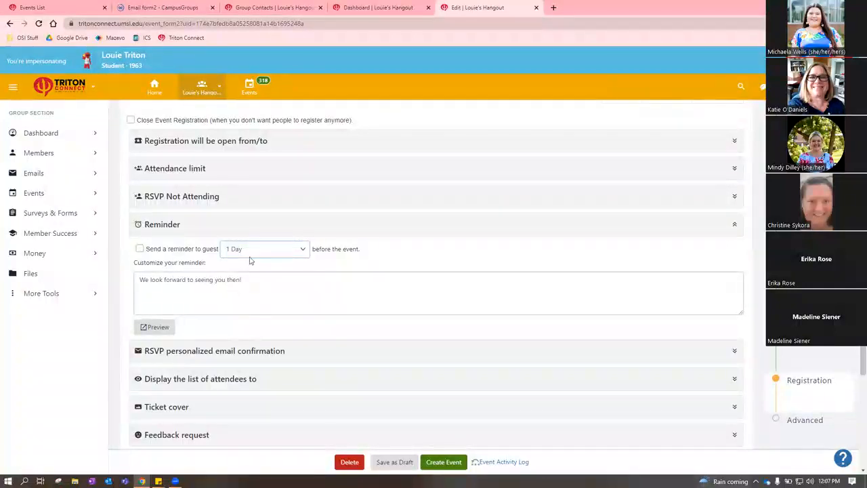
Highlight the custom reminder message, try turning the guest reminder on and back off, and collapse the Reminder section
left_click_drag(246, 279, 128, 283)
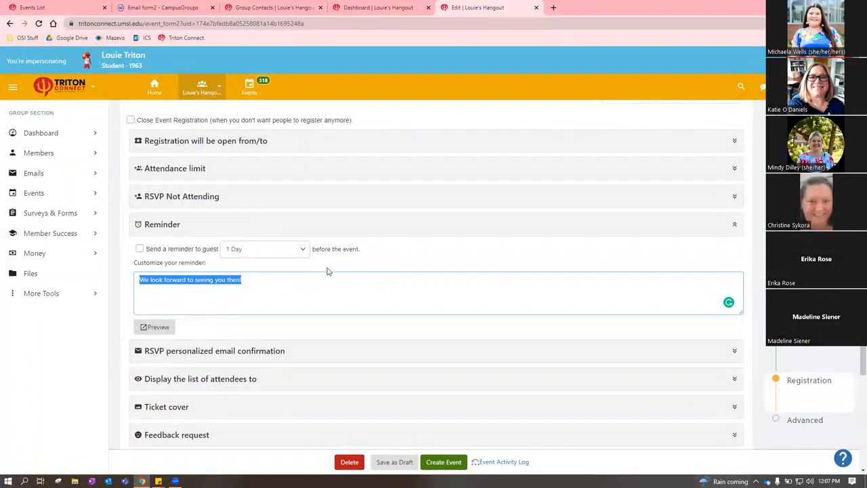
left_click(139, 250)
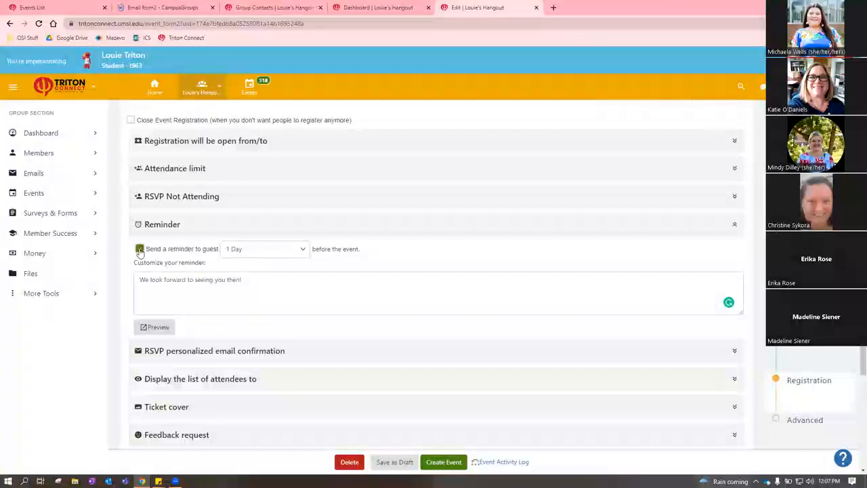
left_click(138, 250)
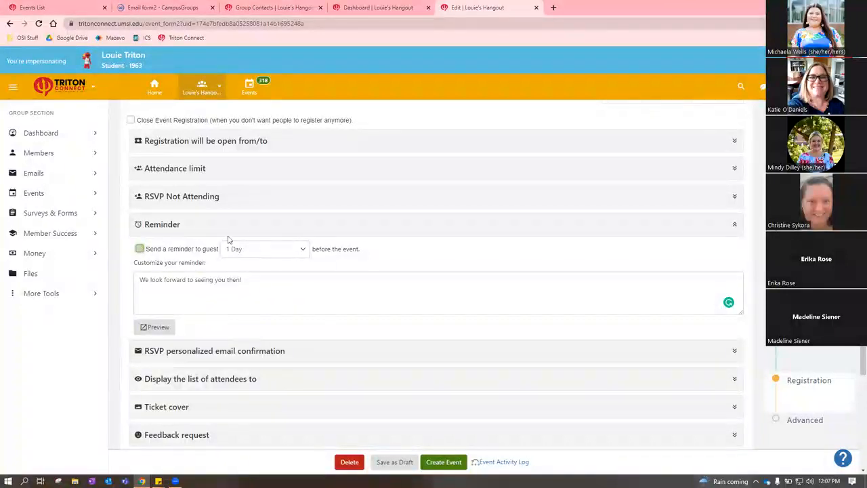
left_click(263, 229)
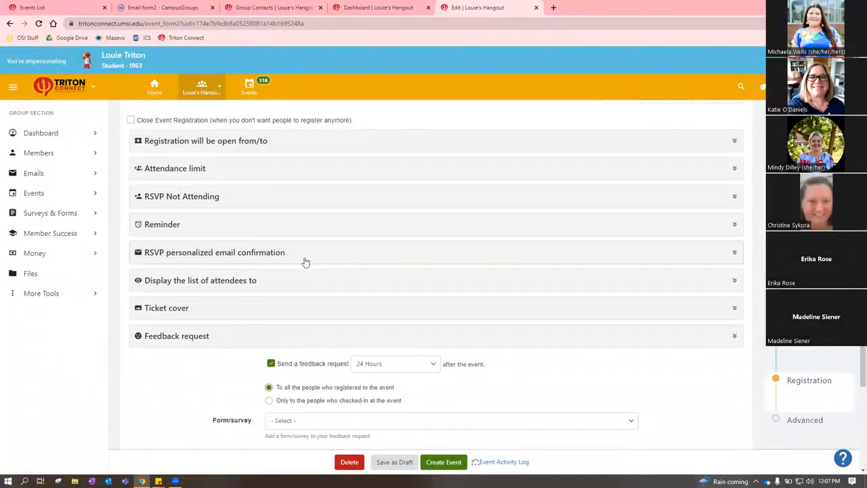
View the RSVP personalized email confirmation settings and the Display the list of attendees to options, collapsing each section again
left_click(248, 252)
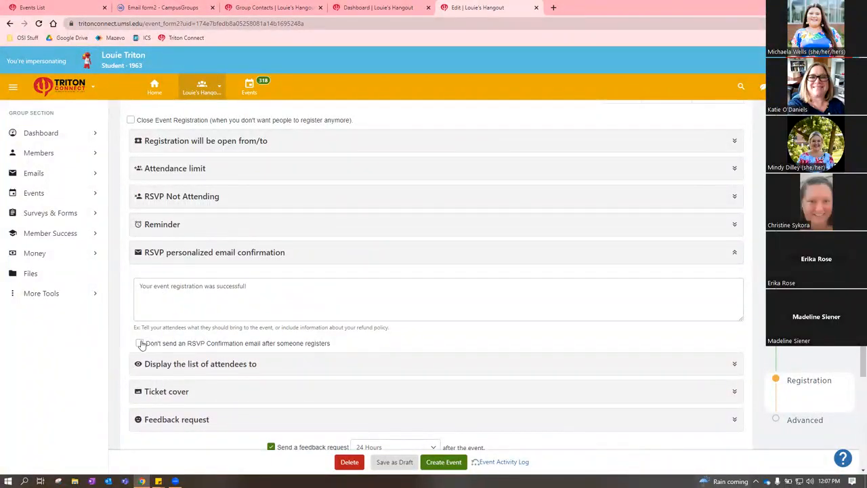
left_click(231, 255)
left_click(238, 282)
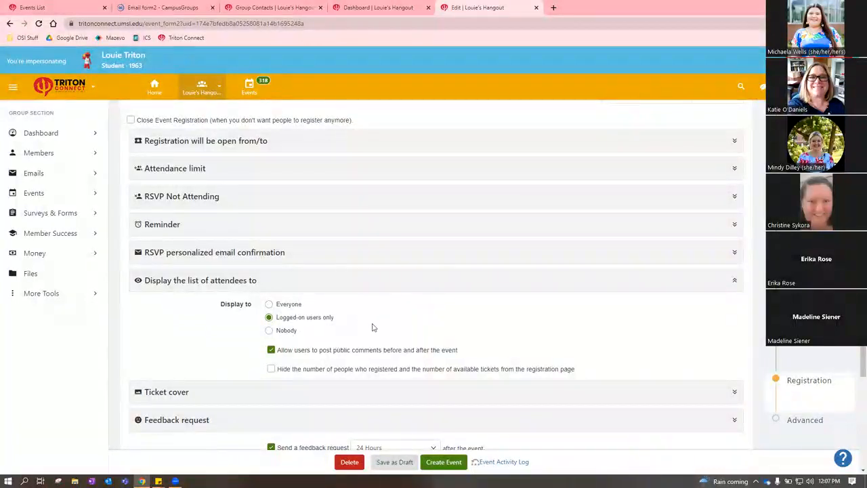
left_click(376, 280)
Turn off the feedback request that is sent after the event
scroll(285, 337, "down", 1)
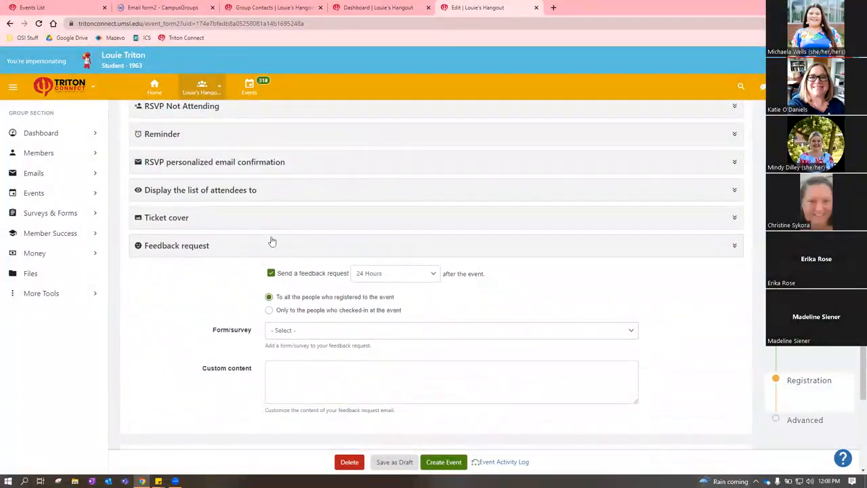
left_click(271, 273)
left_click(271, 273)
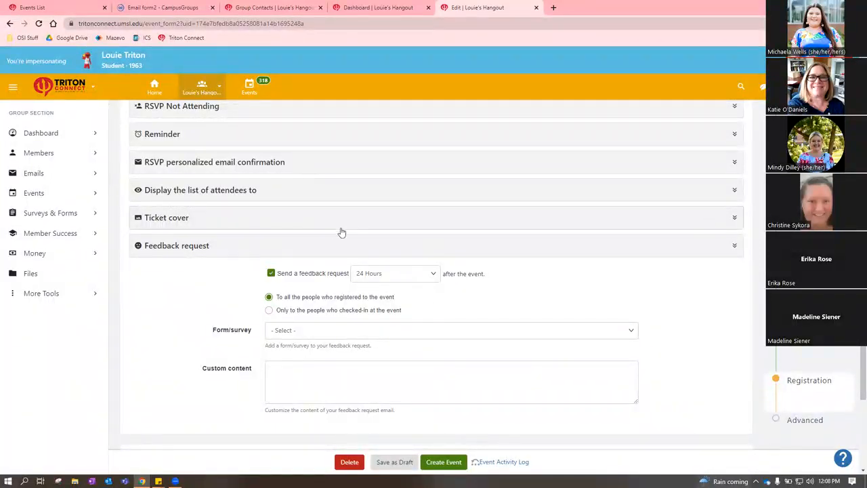
left_click(271, 273)
scroll(493, 324, "down", 1)
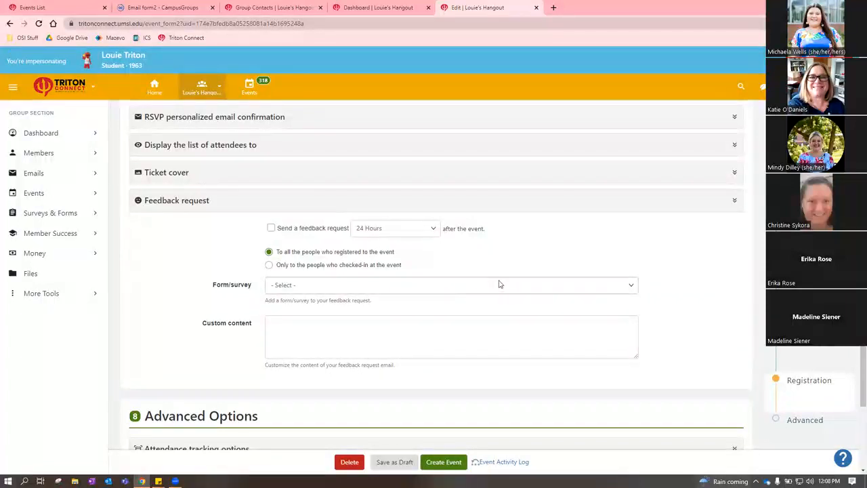
Check which forms or surveys can be attached to the feedback request, and collapse the Feedback request section
left_click(338, 286)
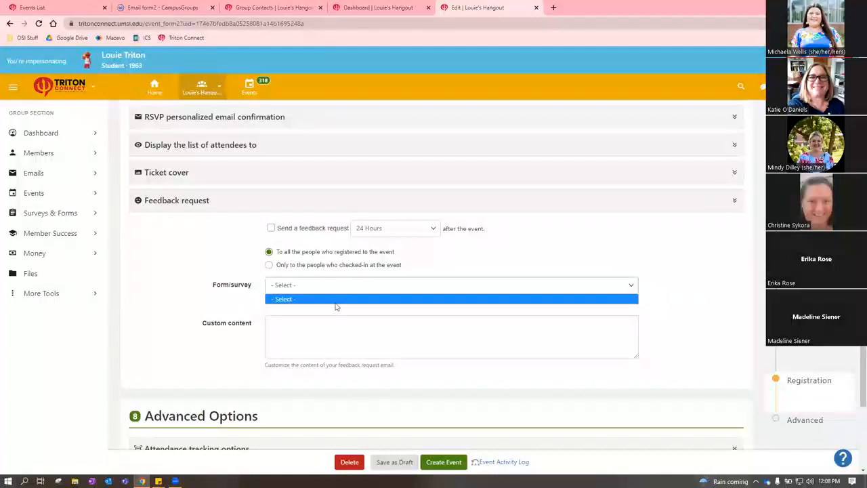
left_click(323, 305)
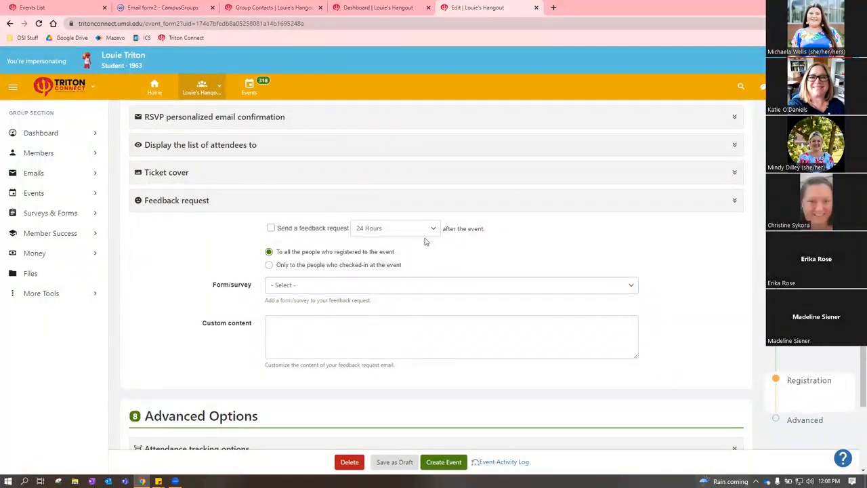
scroll(565, 265, "down", 1)
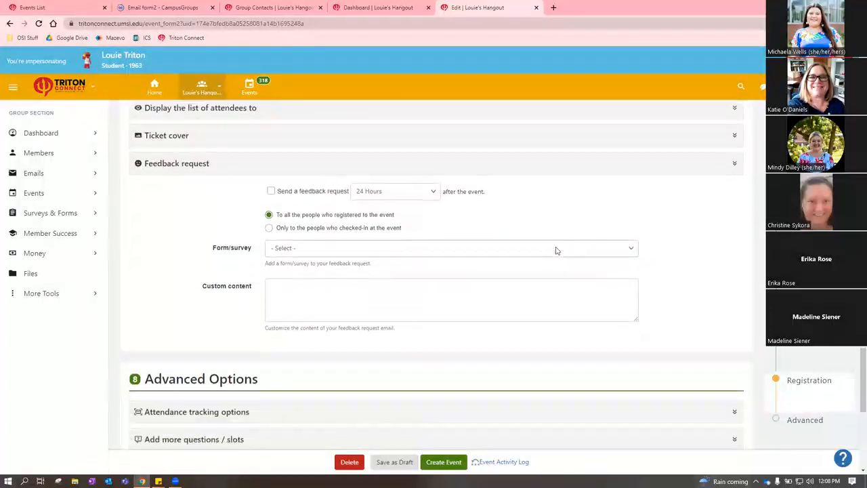
scroll(551, 244, "down", 2)
scroll(547, 239, "up", 2)
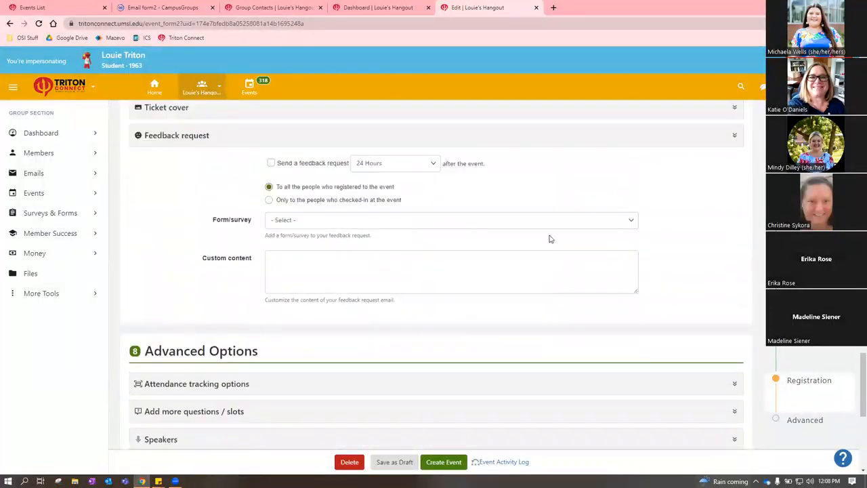
left_click(584, 159)
scroll(557, 234, "down", 1)
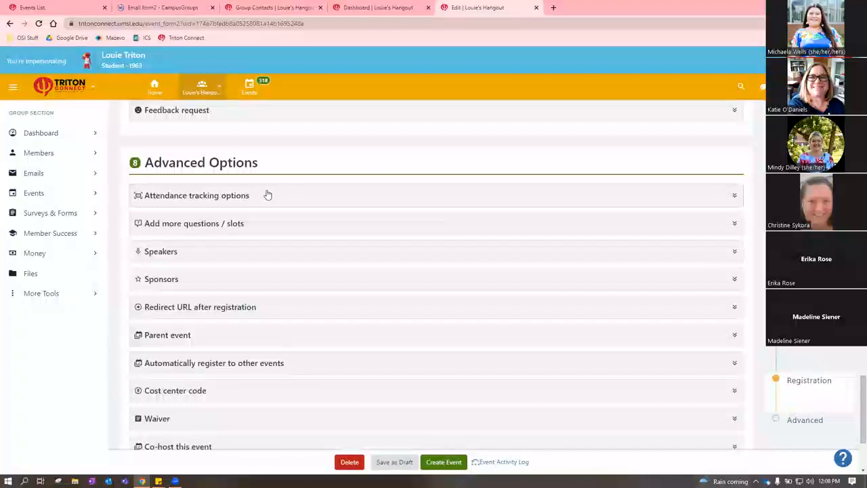
In Attendance tracking options, set the kiosk check-in method to Allow both methods above at the same time
left_click(267, 195)
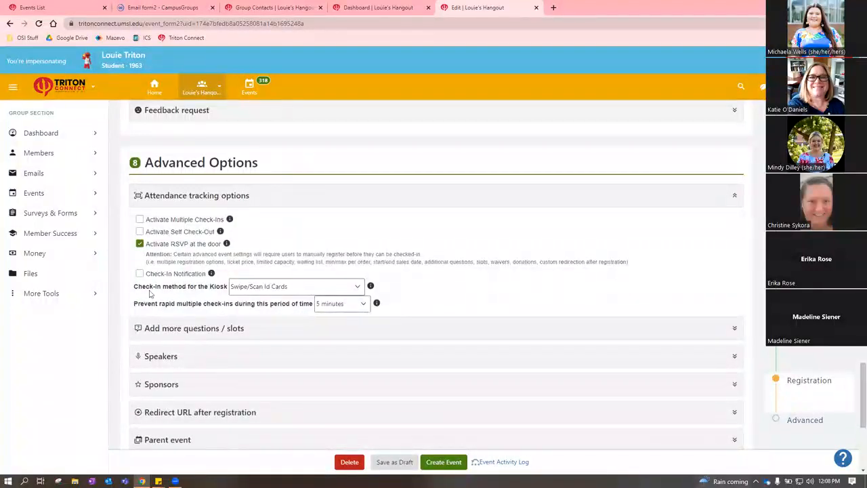
left_click(298, 287)
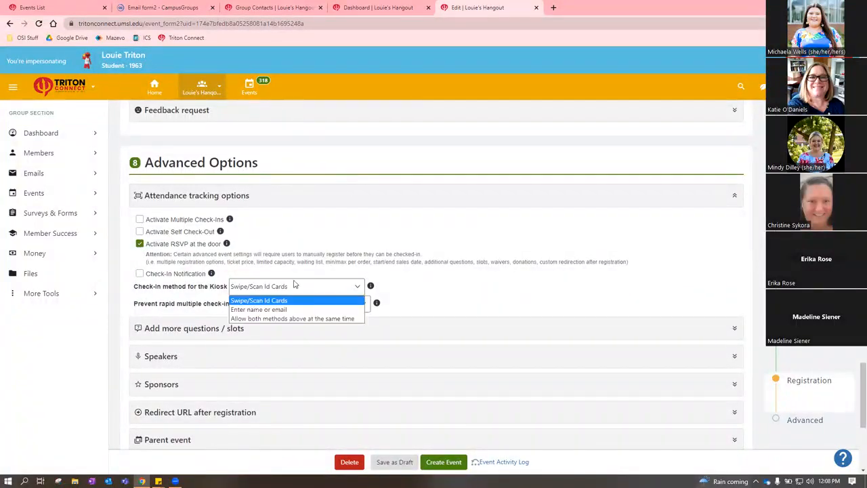
left_click(290, 320)
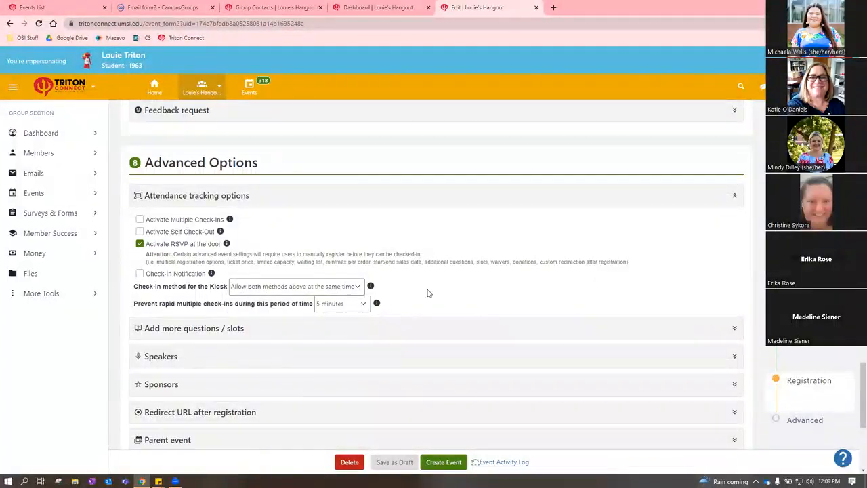
View the time periods available for preventing rapid multiple check-ins, and collapse Attendance tracking options
scroll(513, 283, "down", 1)
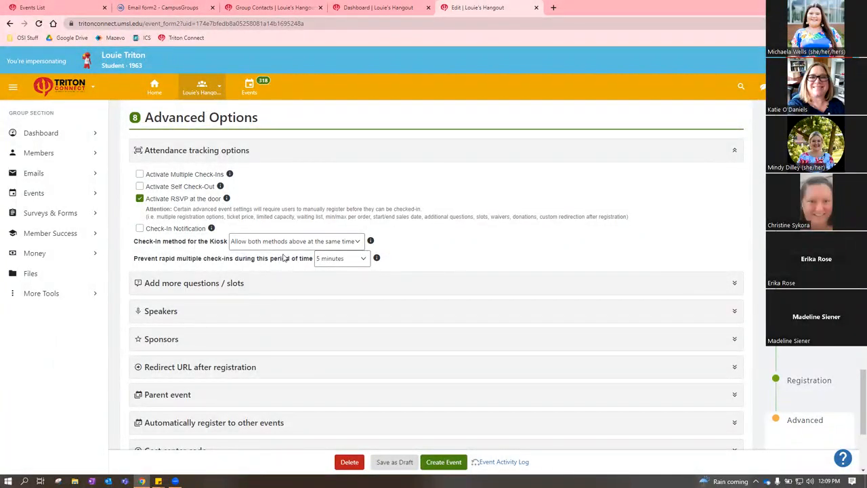
left_click(340, 259)
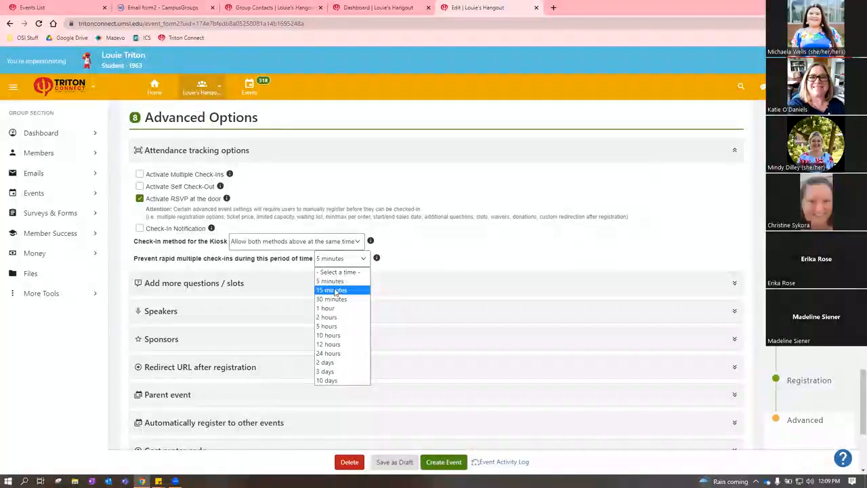
left_click(469, 246)
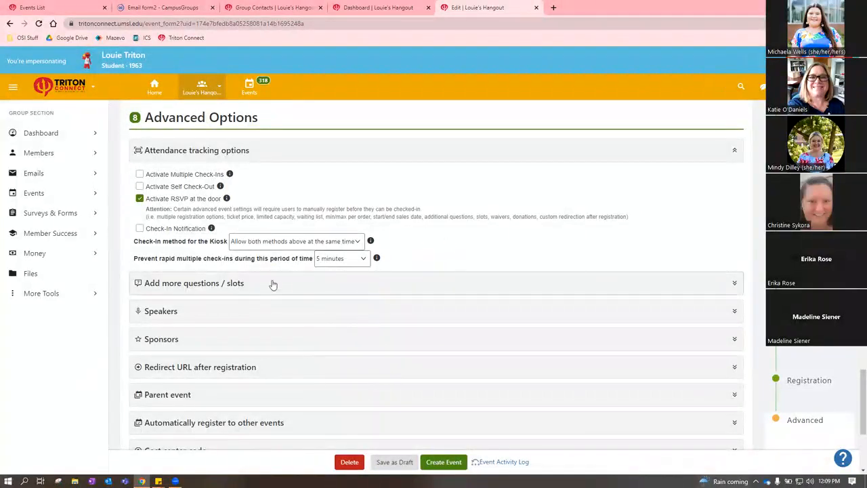
left_click(267, 151)
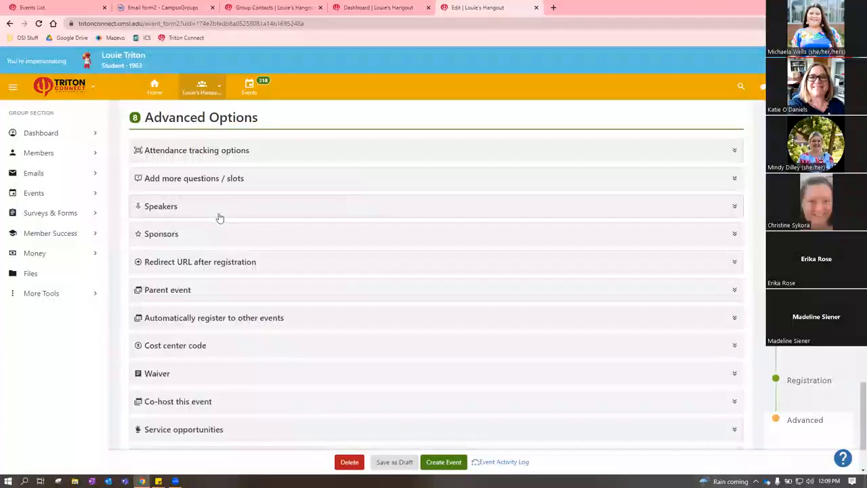
Look through the form for creating a speaker in the Speakers section, and close it without adding one
left_click(193, 209)
left_click(185, 232)
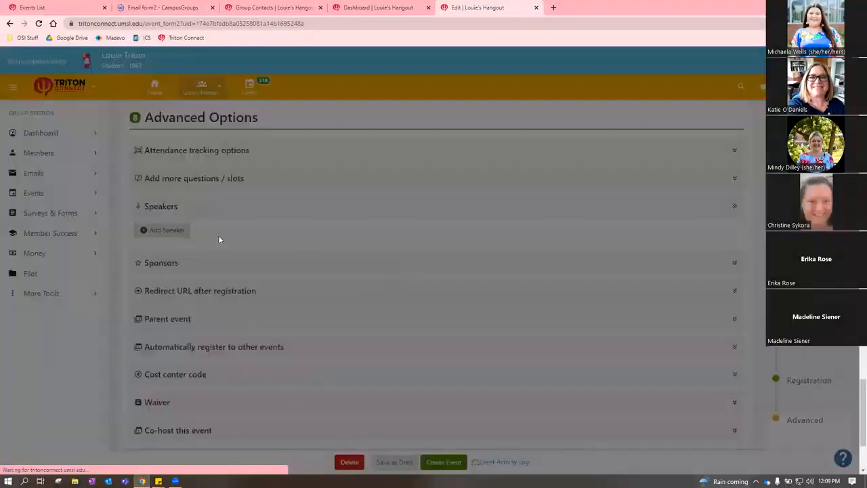
left_click(406, 171)
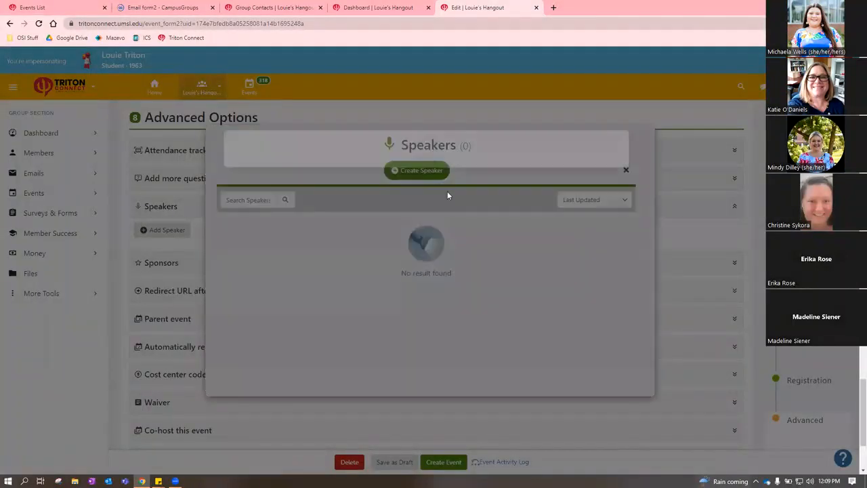
scroll(412, 301, "down", 3)
scroll(413, 291, "down", 5)
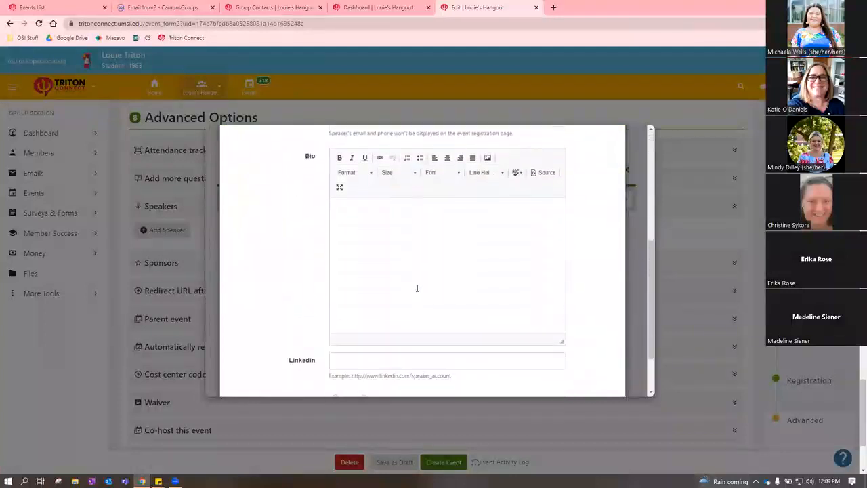
left_click(637, 219)
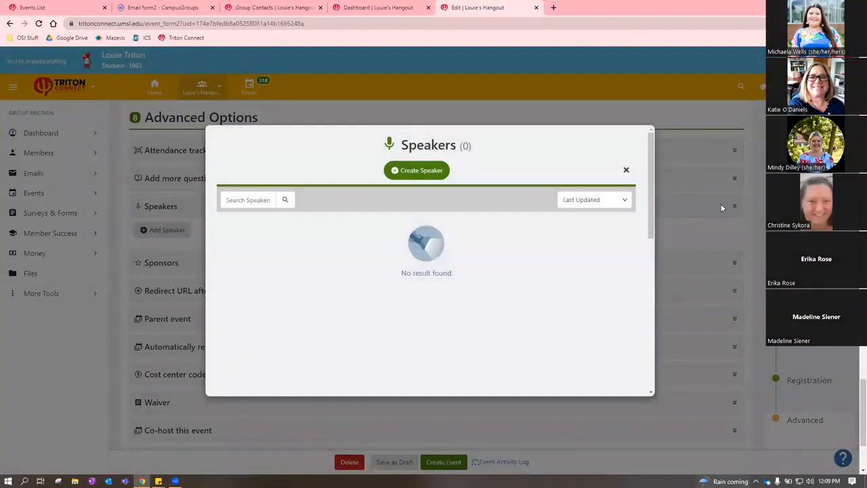
left_click(625, 169)
left_click(296, 215)
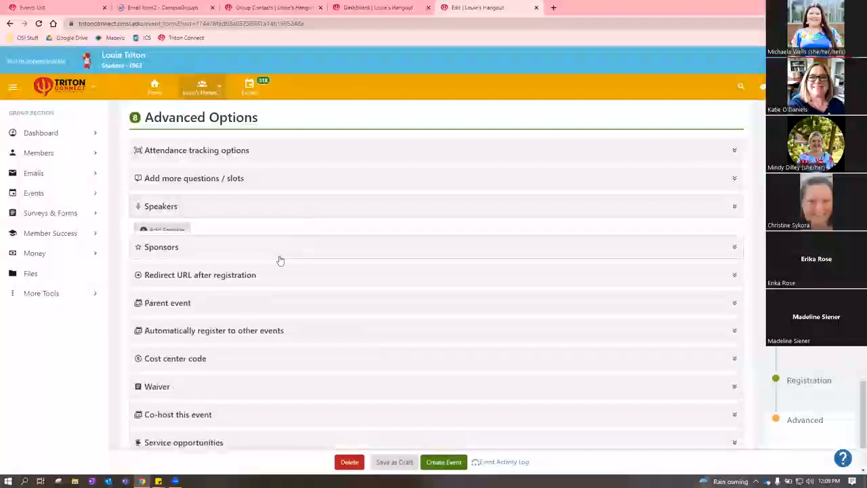
View the Sponsors and Redirect URL after registration options, collapsing each section without entering anything
left_click(304, 231)
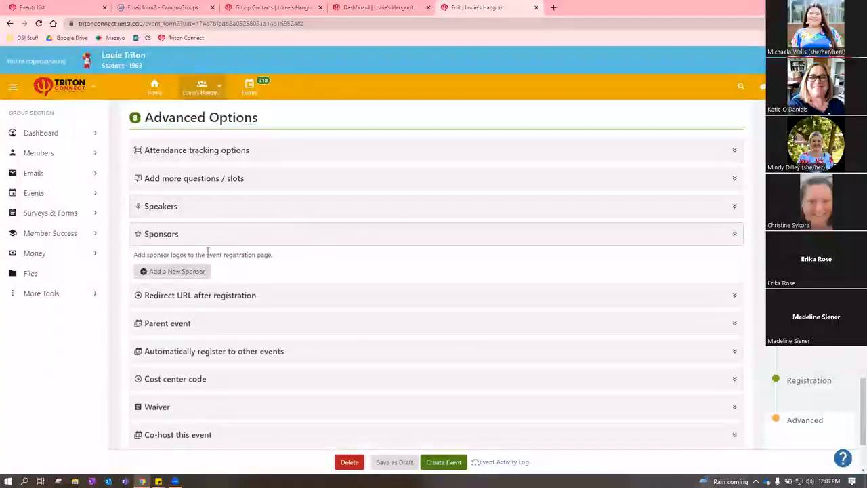
left_click(247, 234)
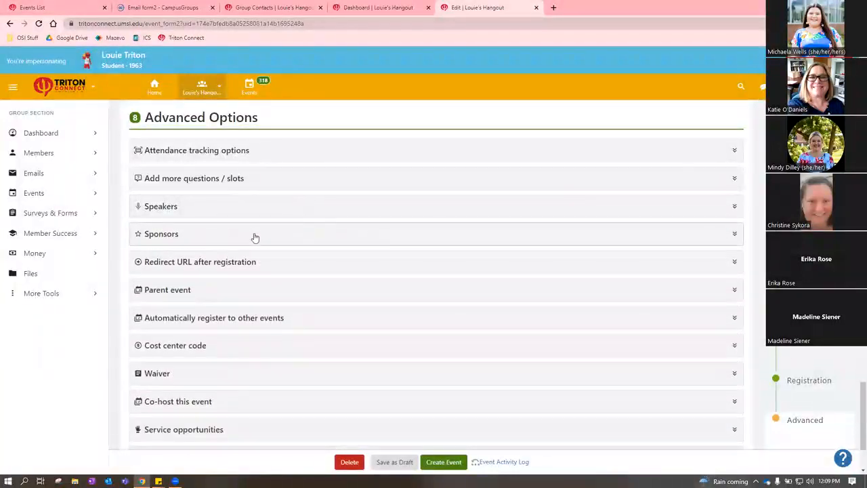
left_click(285, 261)
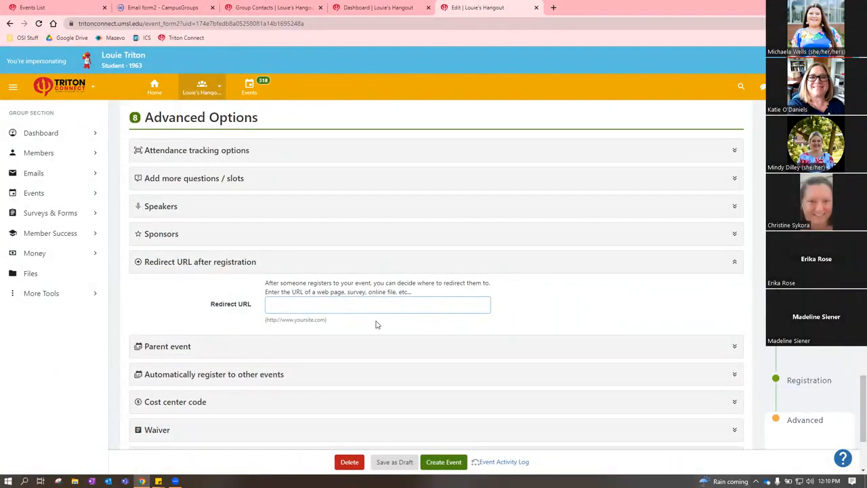
left_click(504, 270)
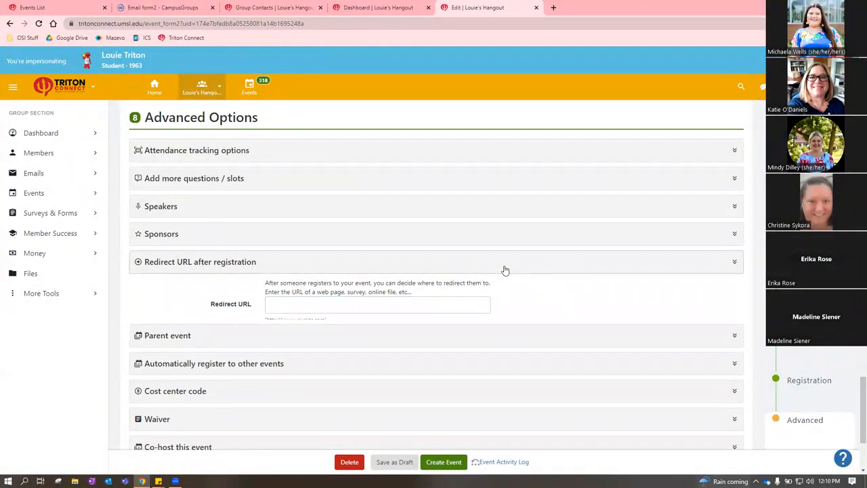
View the Parent event and Automatically register to other events options, and collapse both sections
left_click(287, 298)
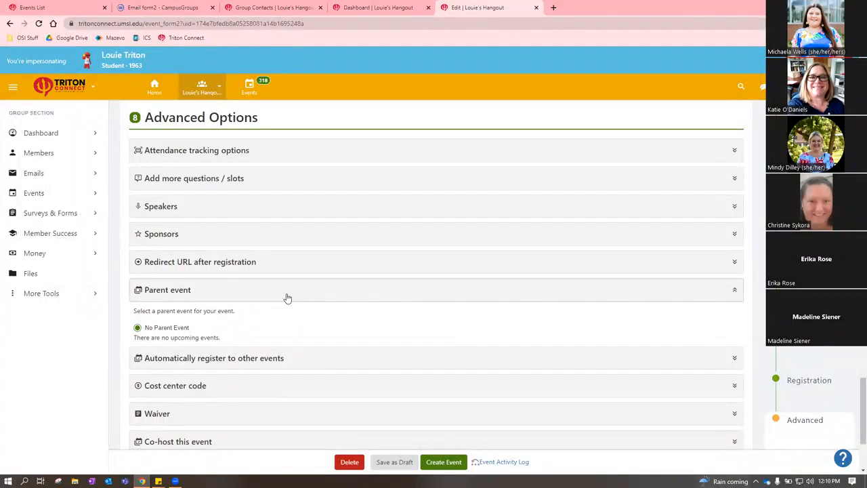
left_click(287, 296)
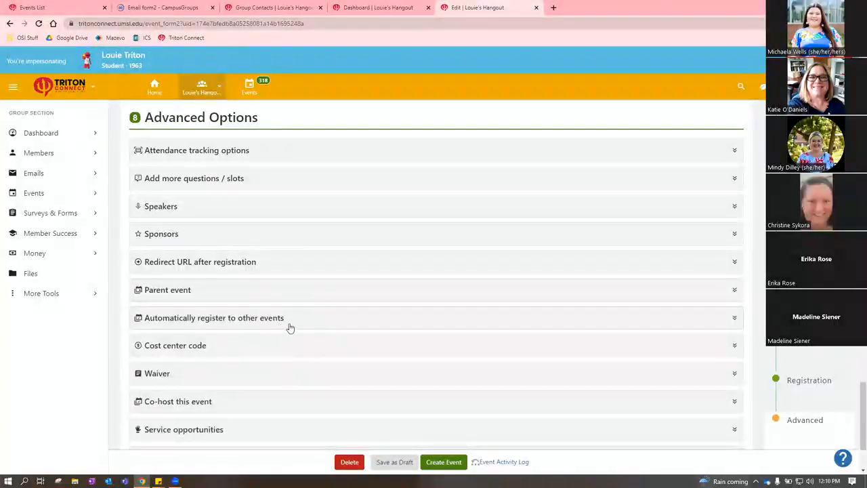
left_click(287, 321)
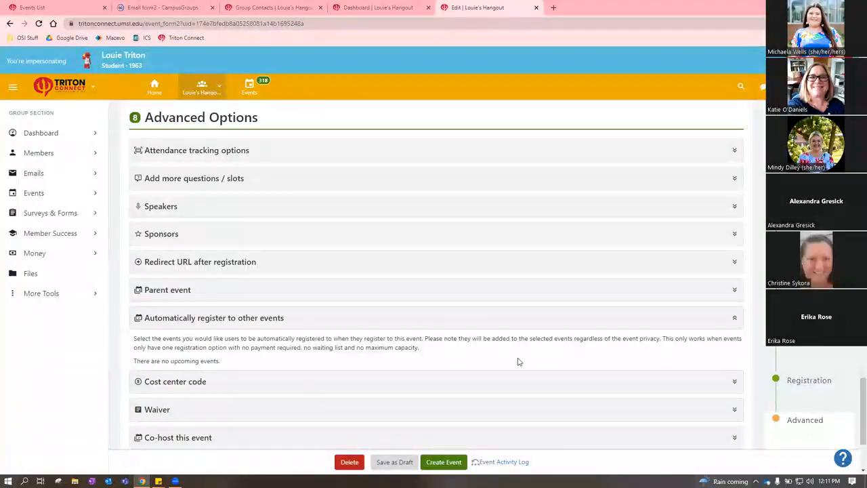
scroll(447, 325, "down", 1)
left_click(441, 275)
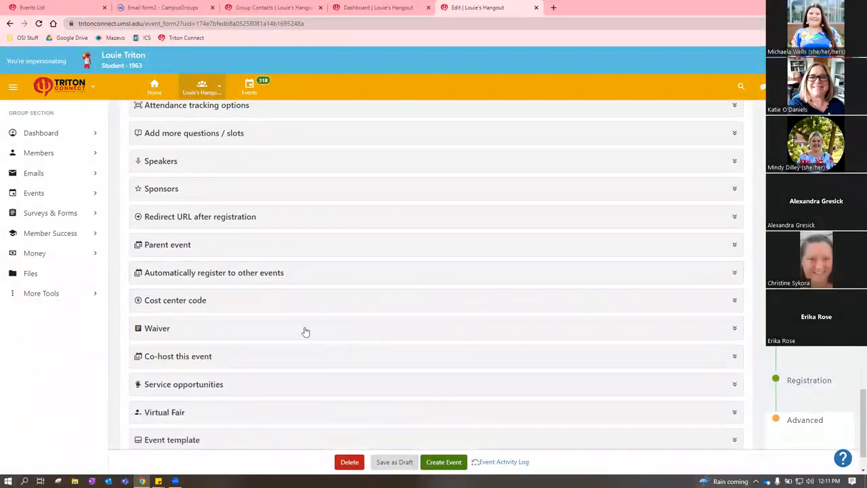
Look through the Recognized Student Organization and Office/Department lists under Co-host this event, and collapse the section without choosing a co-host
scroll(230, 349, "down", 1)
left_click(260, 299)
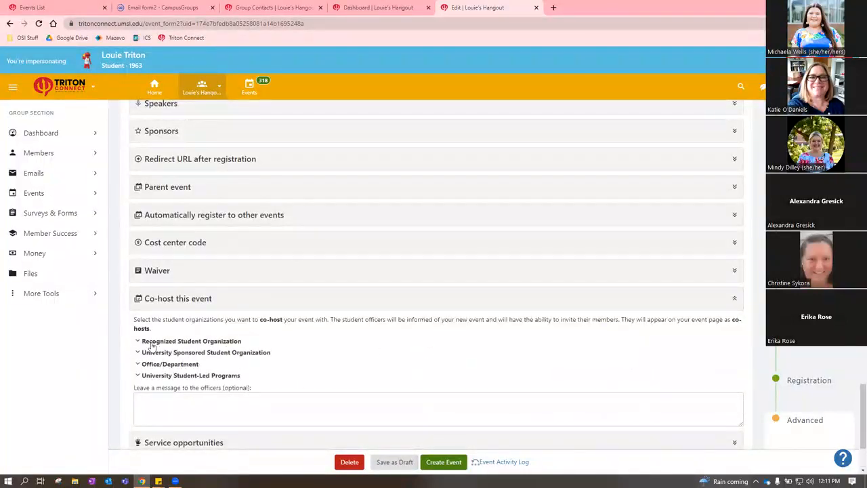
left_click(151, 343)
scroll(234, 311, "down", 2)
left_click(194, 252)
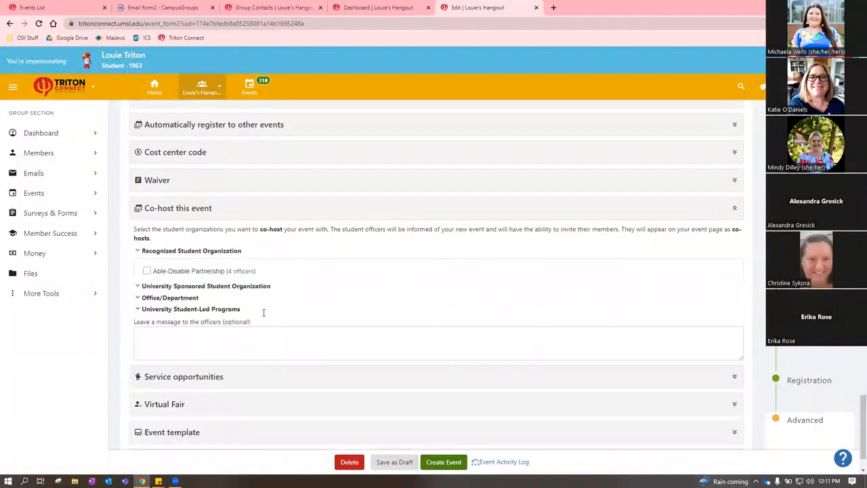
left_click(207, 274)
scroll(290, 327, "down", 2)
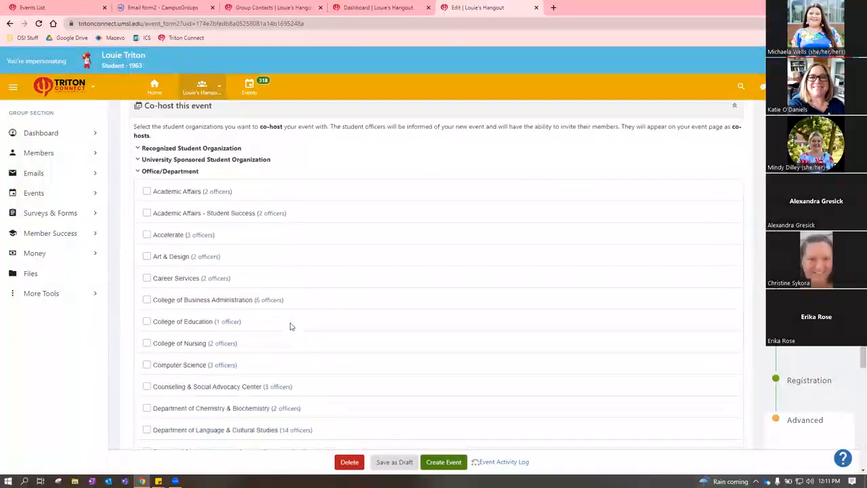
scroll(290, 327, "down", 1)
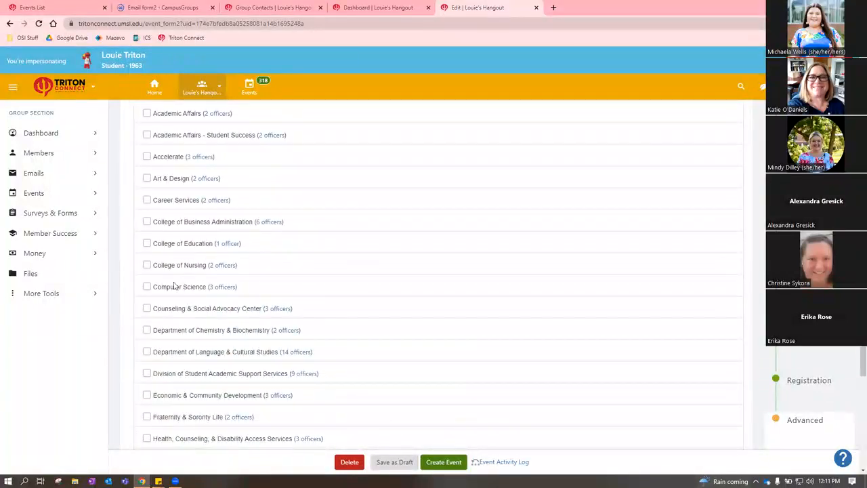
scroll(401, 271, "up", 3)
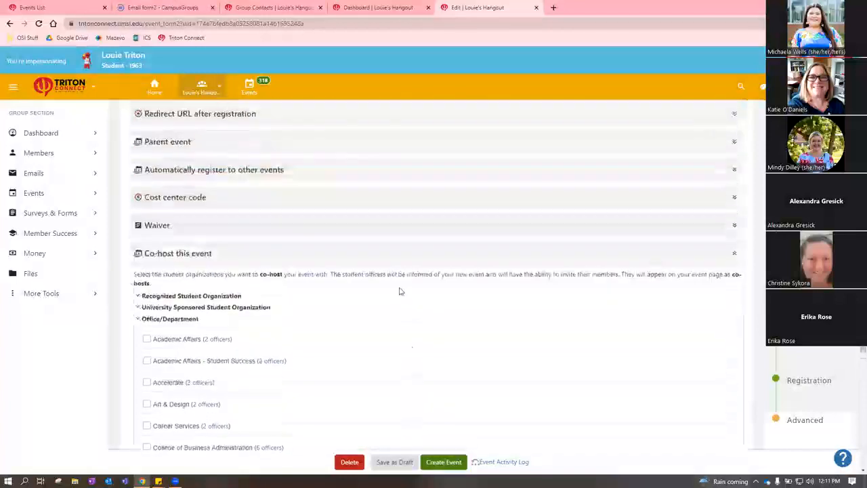
left_click(163, 318)
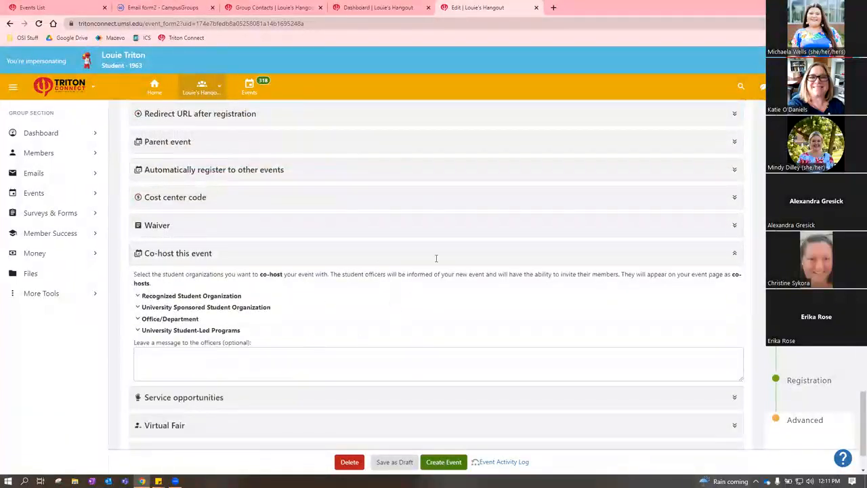
left_click(625, 256)
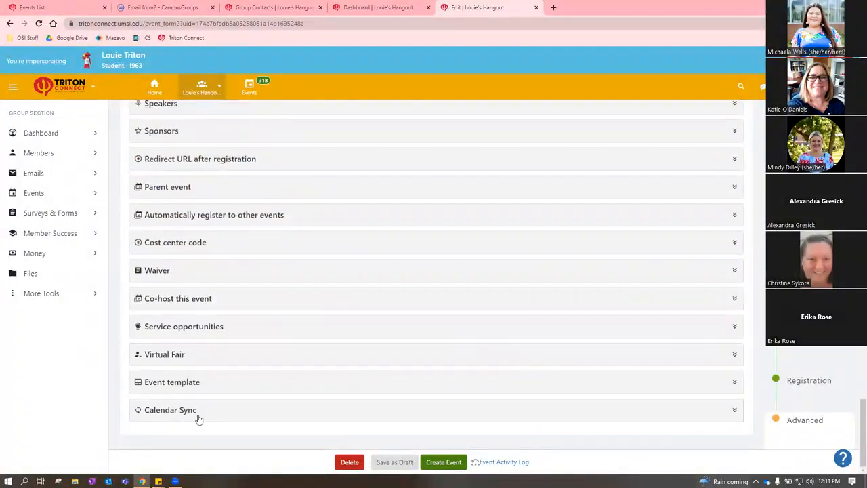
Try making the event a template For this group, and set the event template option back to No
left_click(210, 383)
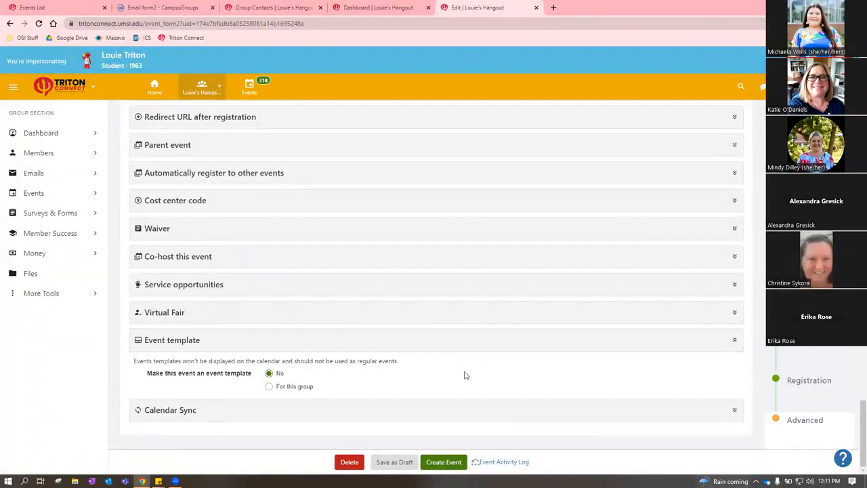
left_click(269, 387)
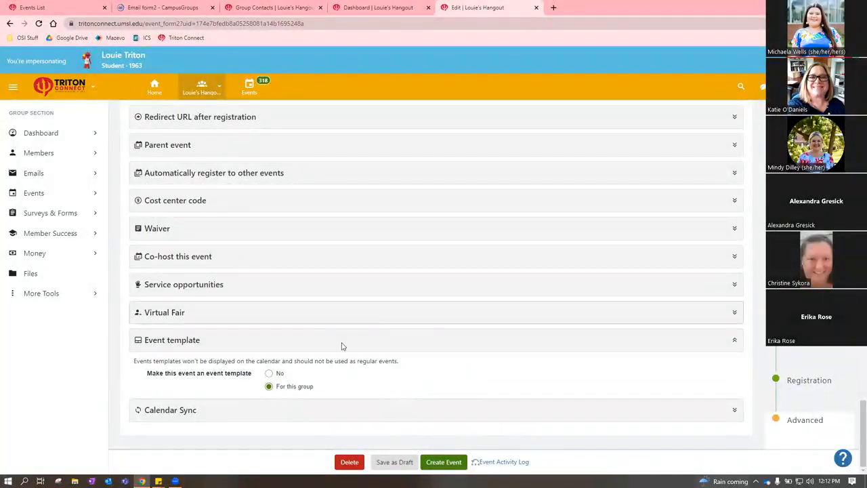
left_click(269, 373)
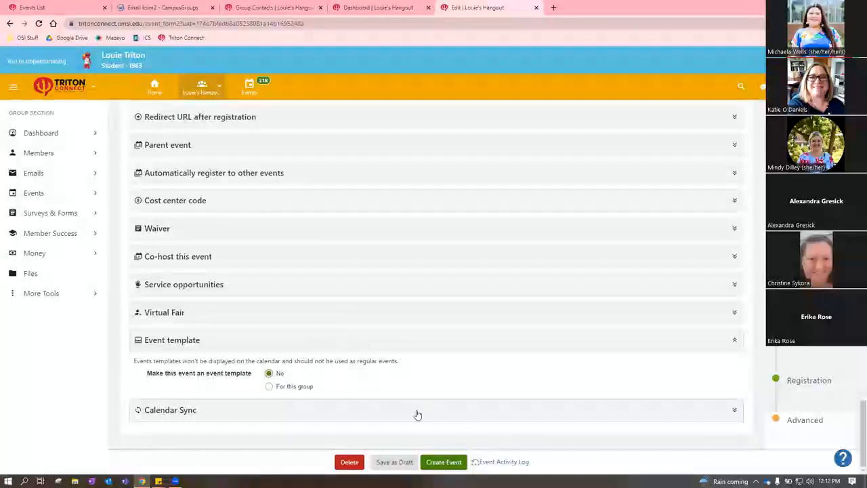
Create the event, submit its registration form with No for SABC funding and No for a speaker or performer, and view the events list
left_click(442, 466)
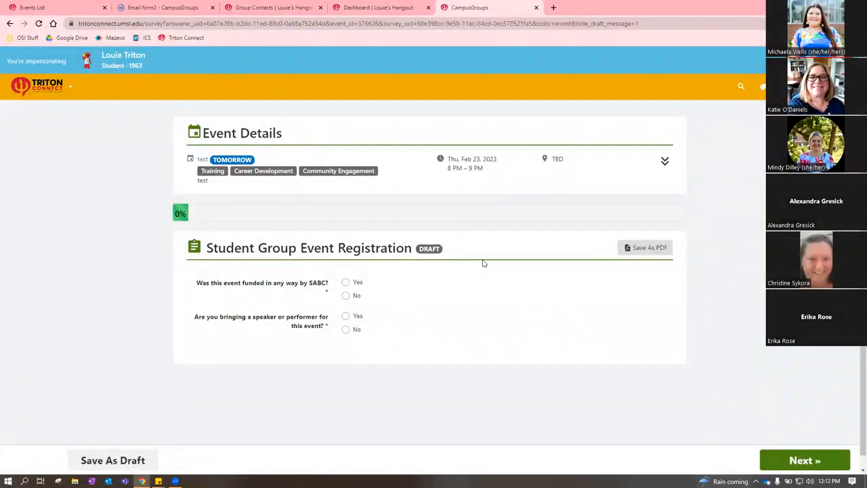
left_click(344, 297)
left_click(344, 330)
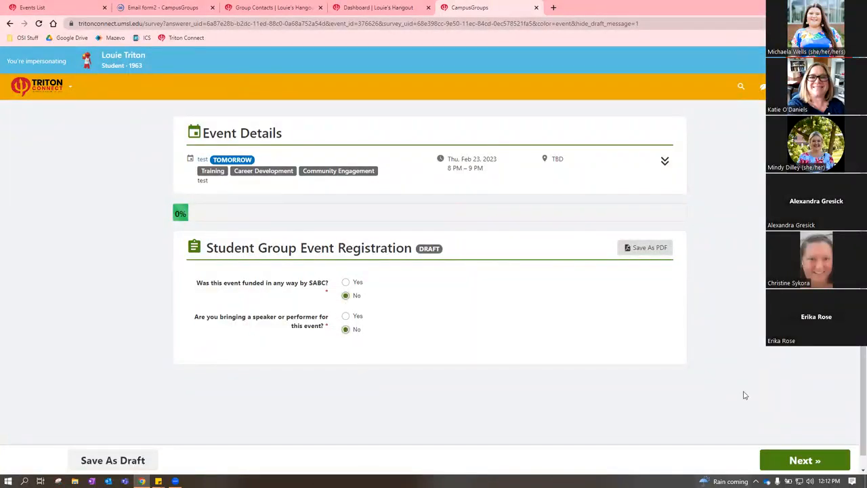
left_click(789, 461)
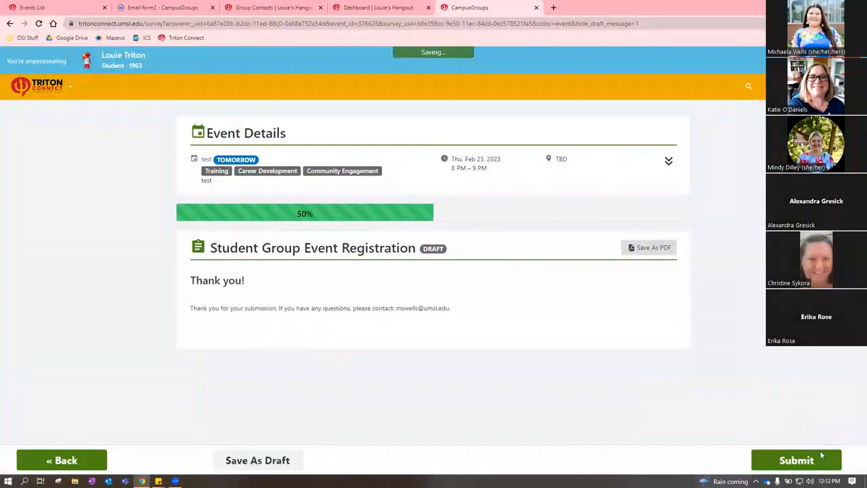
left_click(797, 460)
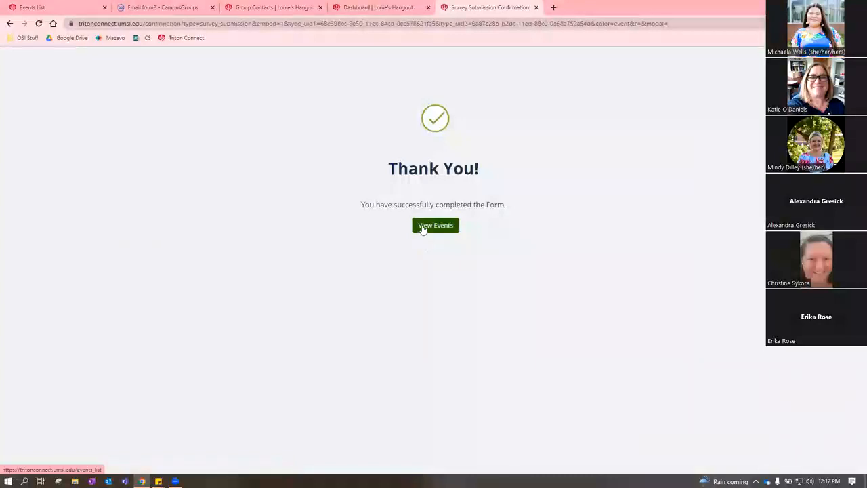
left_click(422, 229)
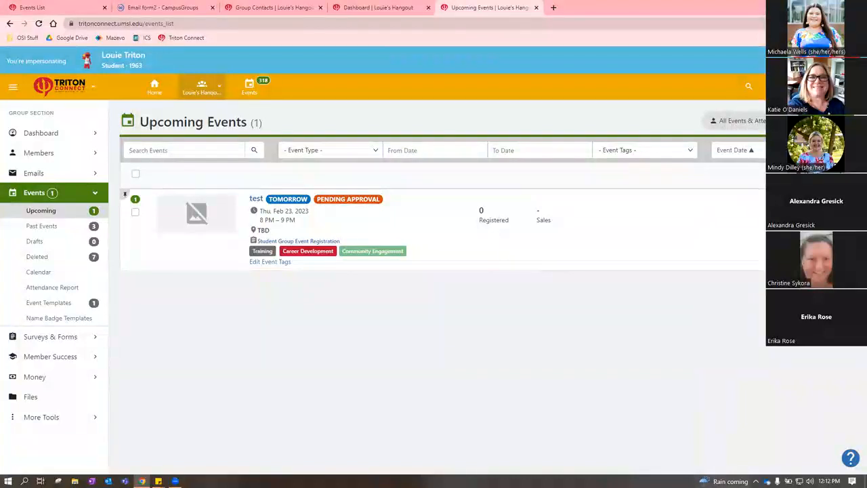
Start a new event from the Louie's Hangout group template
left_click(820, 120)
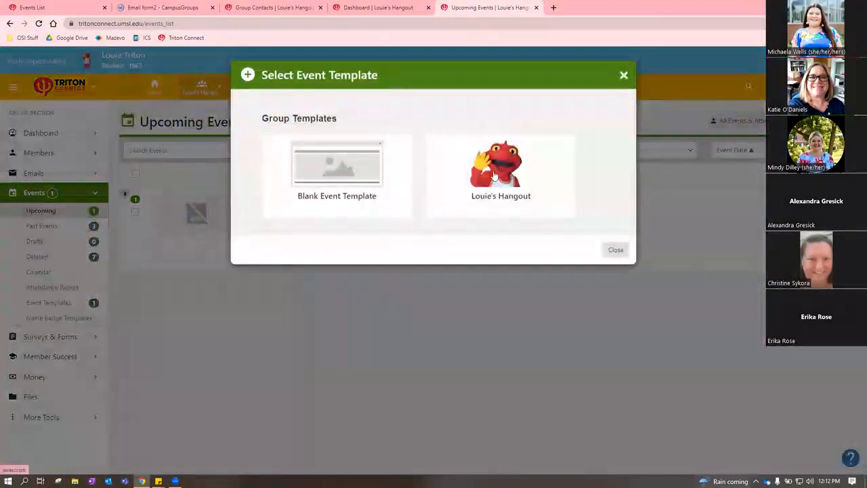
left_click(494, 176)
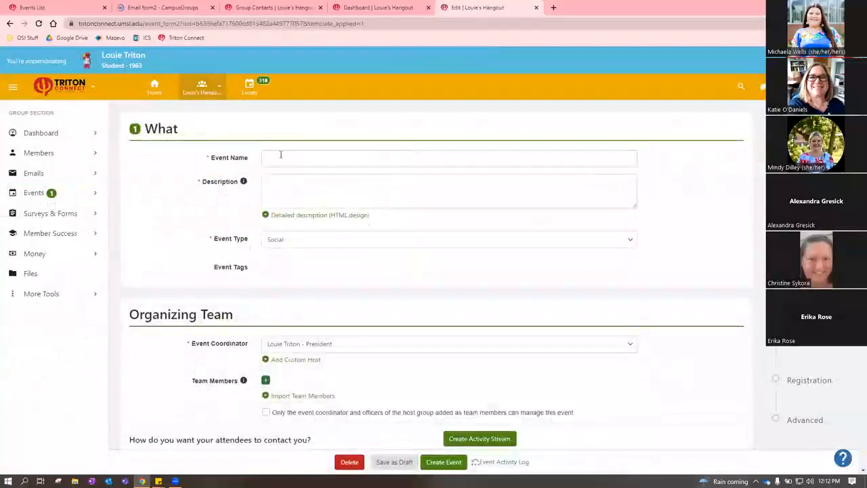
left_click(281, 155)
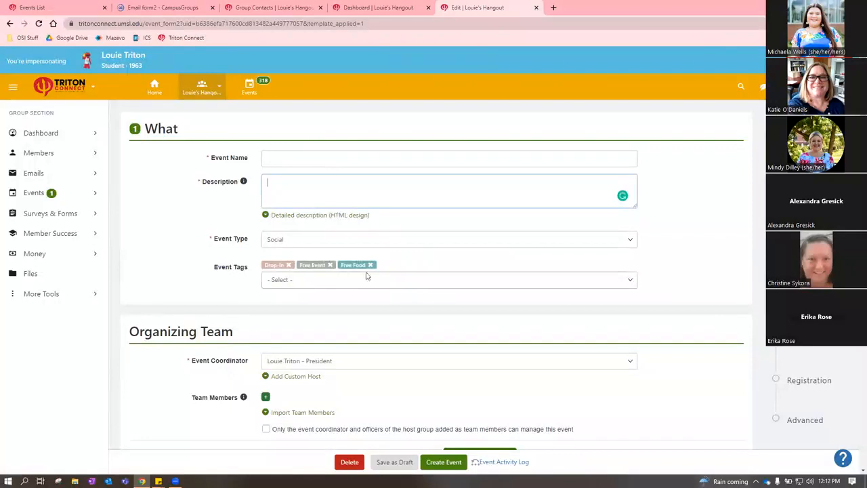
Review the template's prefilled tags, organizing team, date and time, location, access, visibility, registration and advanced settings
scroll(364, 289, "down", 2)
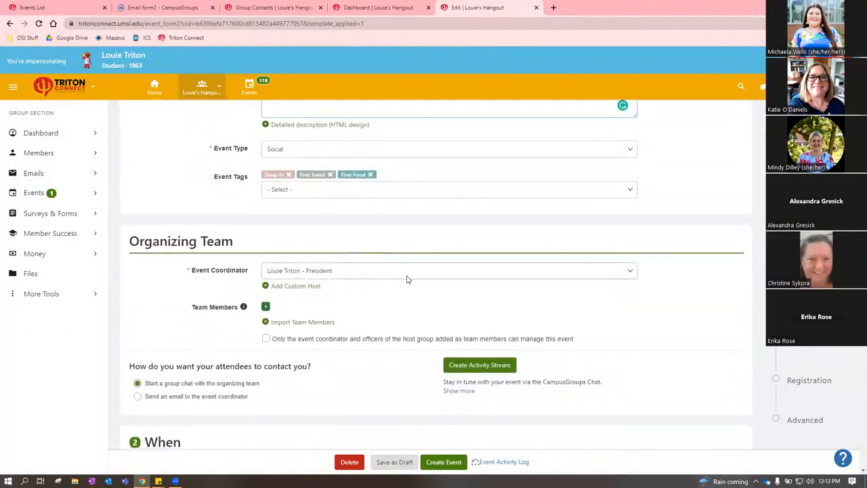
scroll(406, 279, "down", 6)
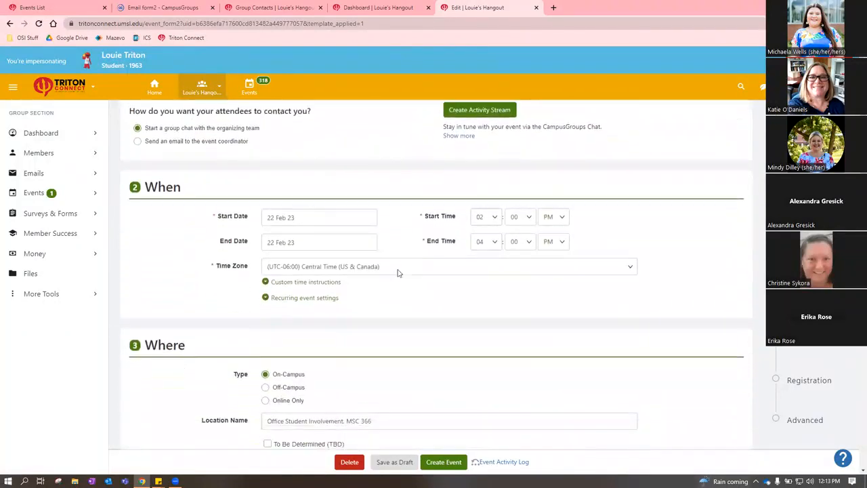
scroll(398, 273, "down", 1)
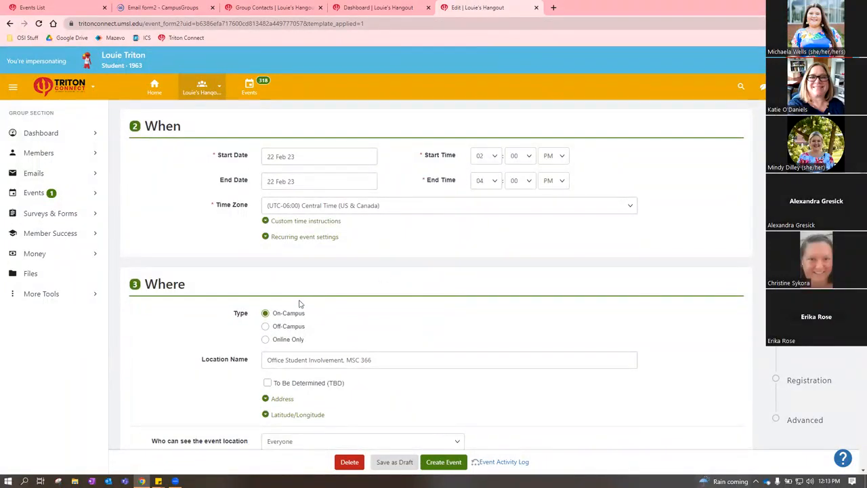
scroll(400, 306, "down", 3)
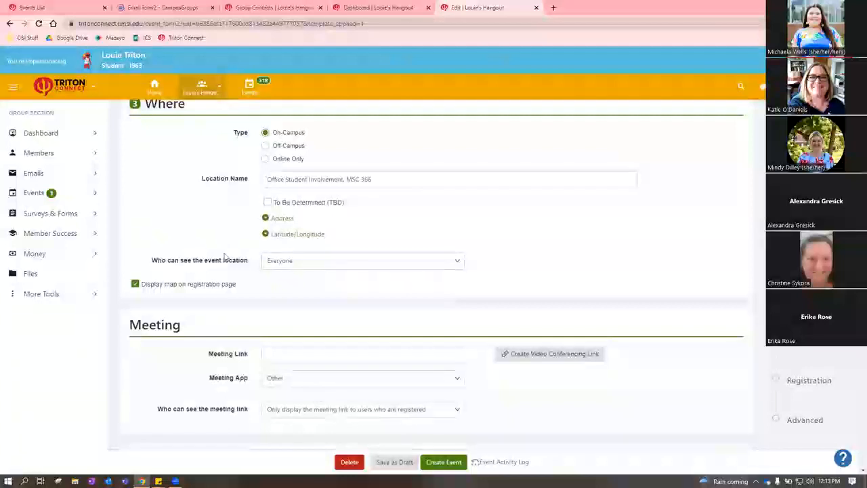
scroll(610, 281, "down", 1)
scroll(610, 281, "down", 7)
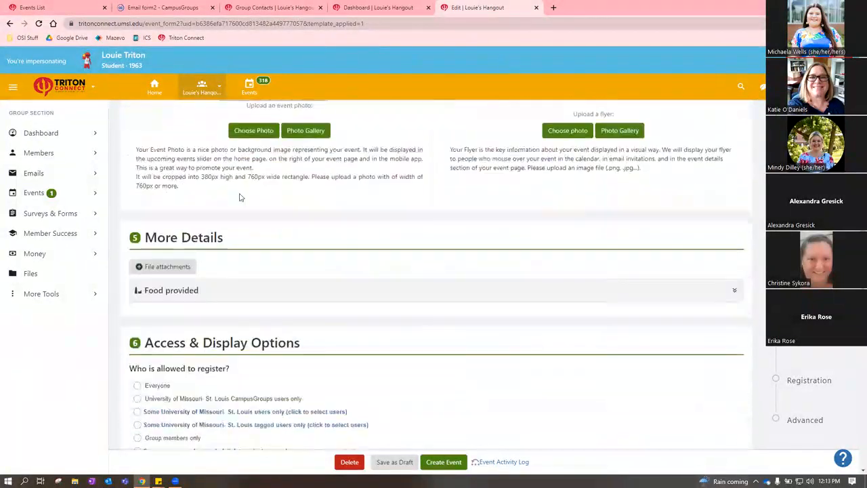
scroll(375, 237, "down", 2)
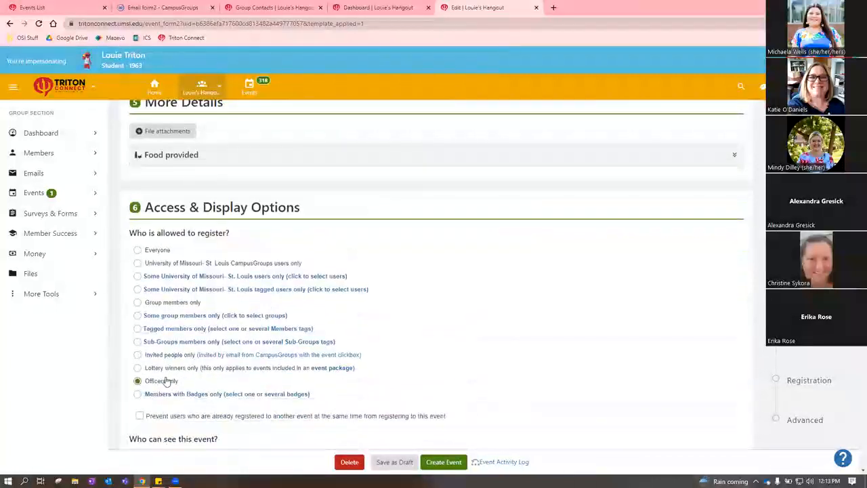
scroll(238, 362, "down", 4)
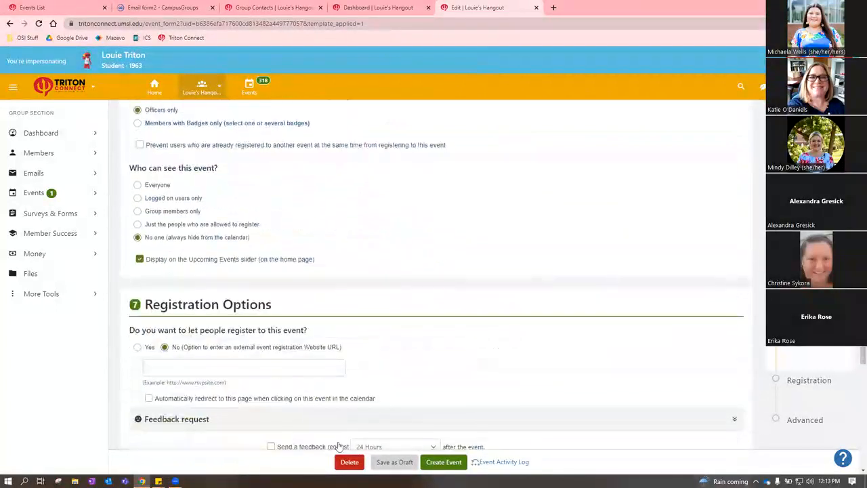
scroll(573, 387, "down", 10)
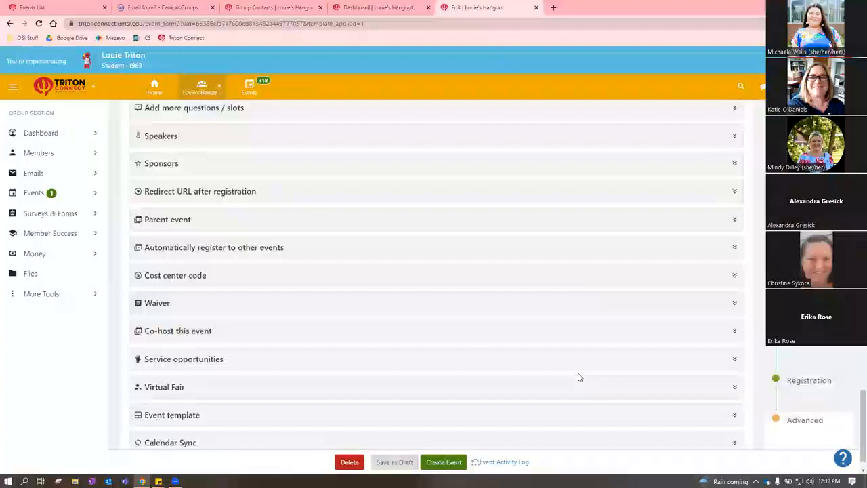
Set the new event's template option to For this group, and delete that event without creating it
left_click(279, 382)
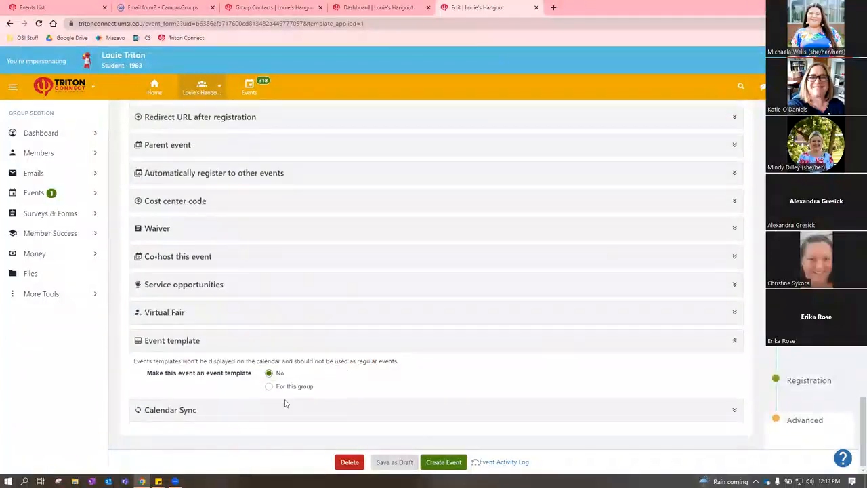
left_click(268, 389)
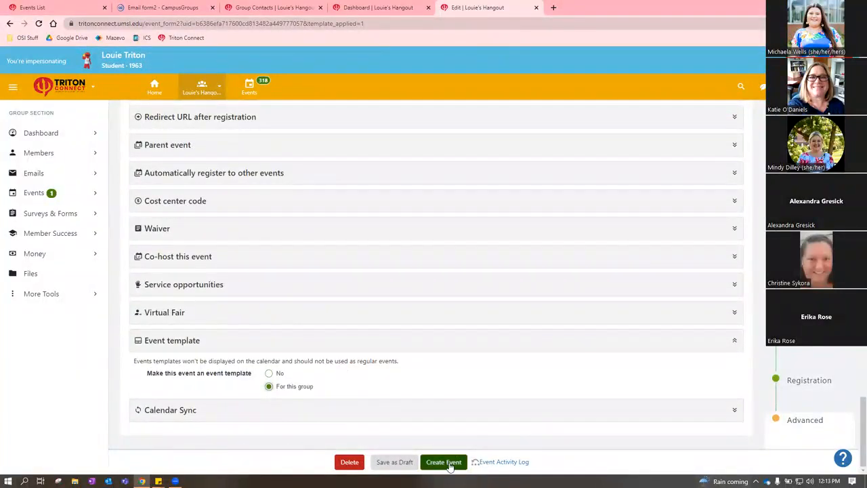
left_click(349, 462)
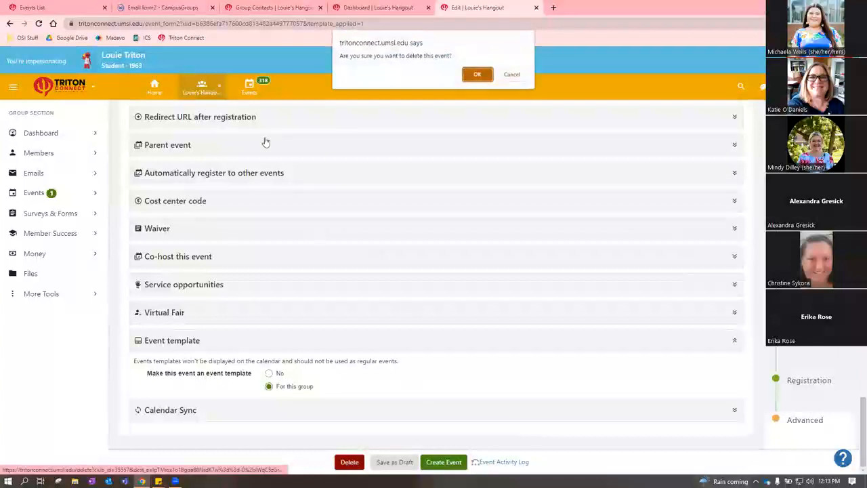
left_click(478, 76)
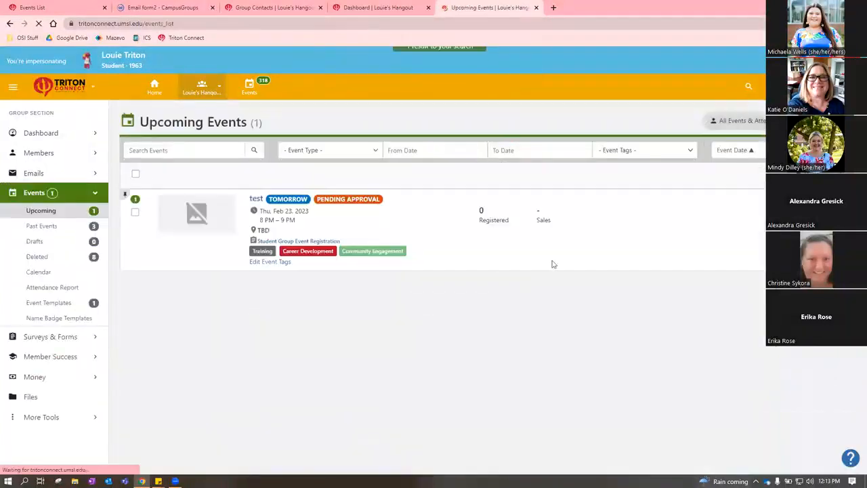
View the group's list of saved event templates
left_click(55, 302)
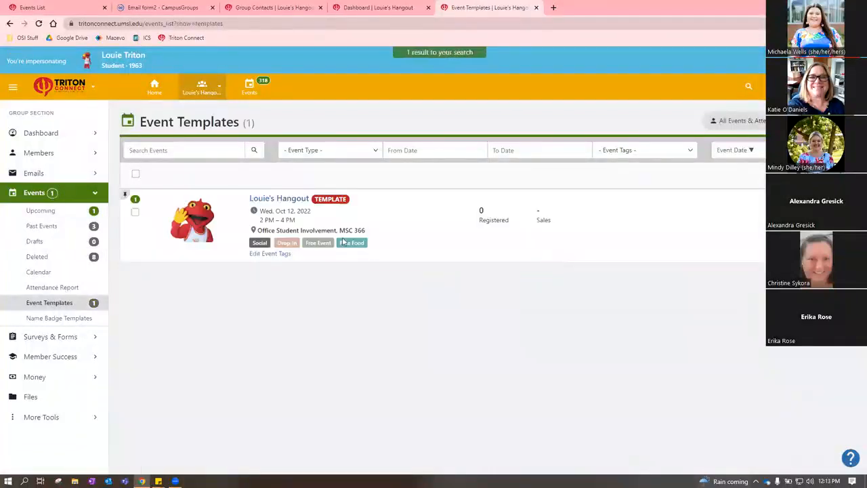